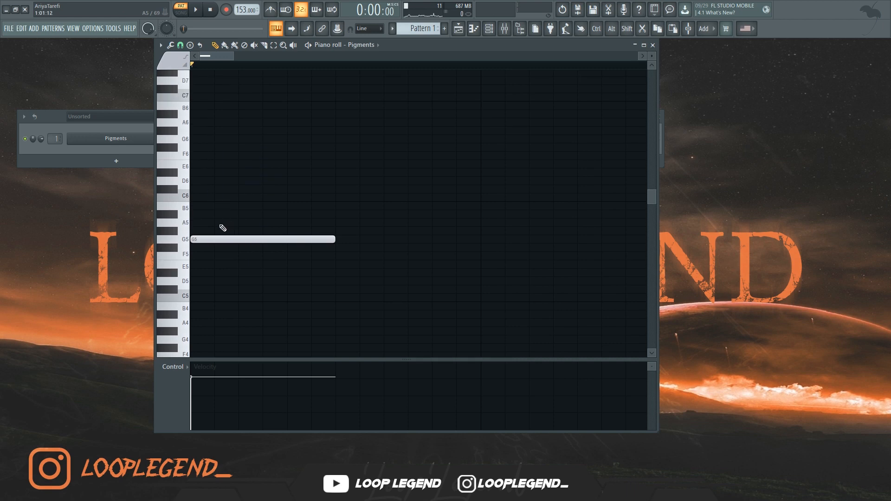
Build an opening chord at the start of bar 1 from the notes G4, G5 and A#5.
drag(176, 219, 304, 180)
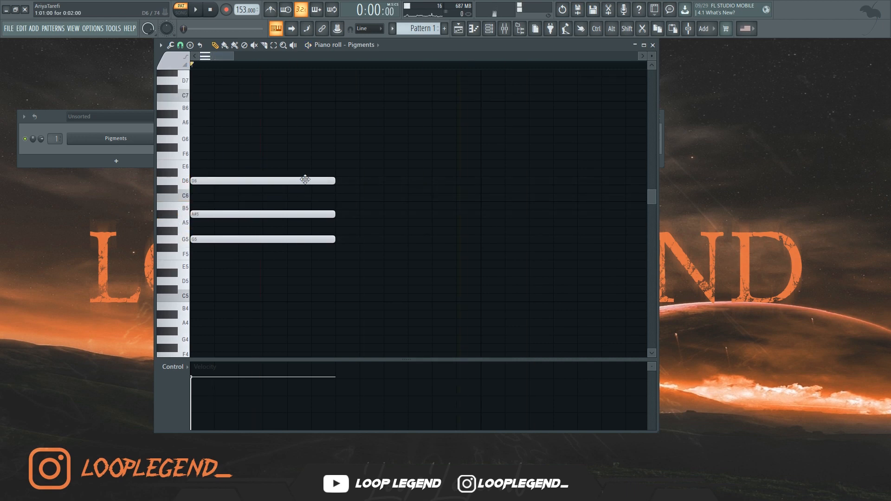
key(space)
key(space)
scroll(232, 185, down, 6)
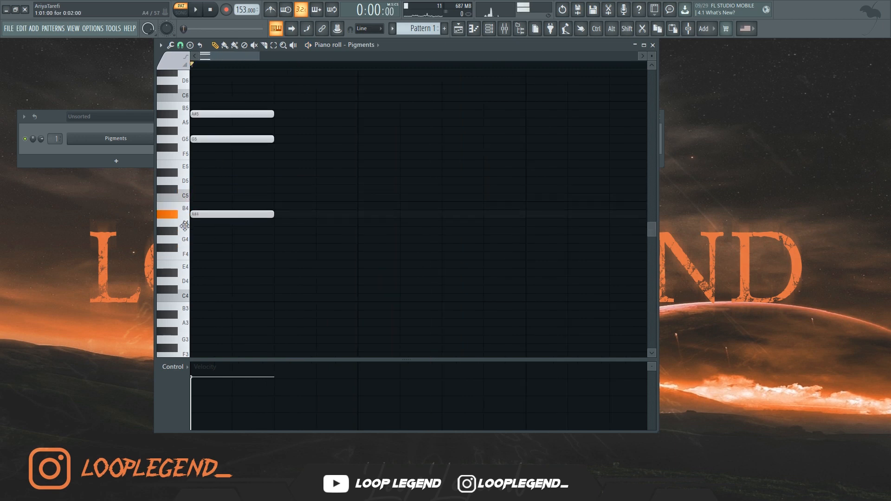
scroll(214, 255, up, 2)
ctrl+scroll(181, 288, down, 2)
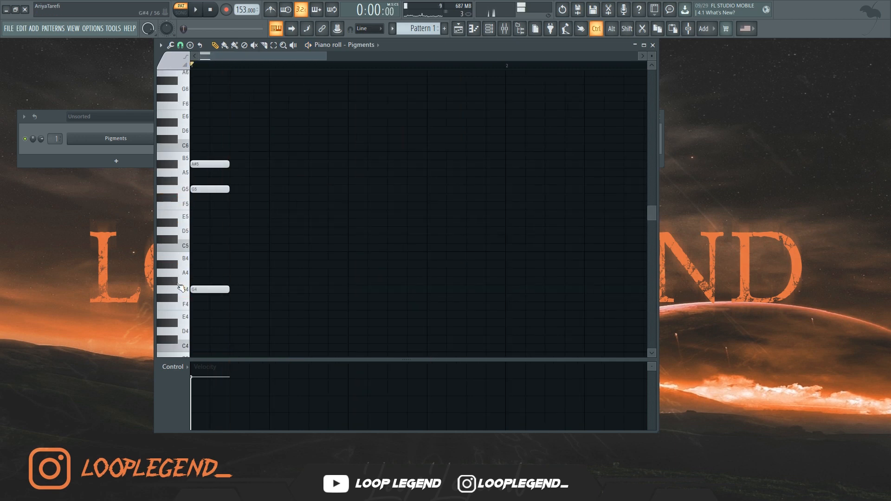
Add two more A#5 notes after the opening chord in bar 1, adjusting their length and spacing against playback.
click(260, 190)
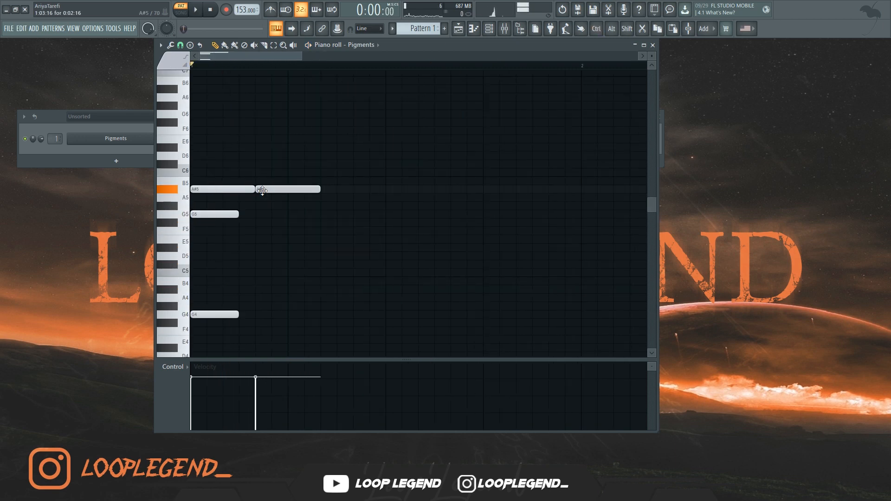
key(space)
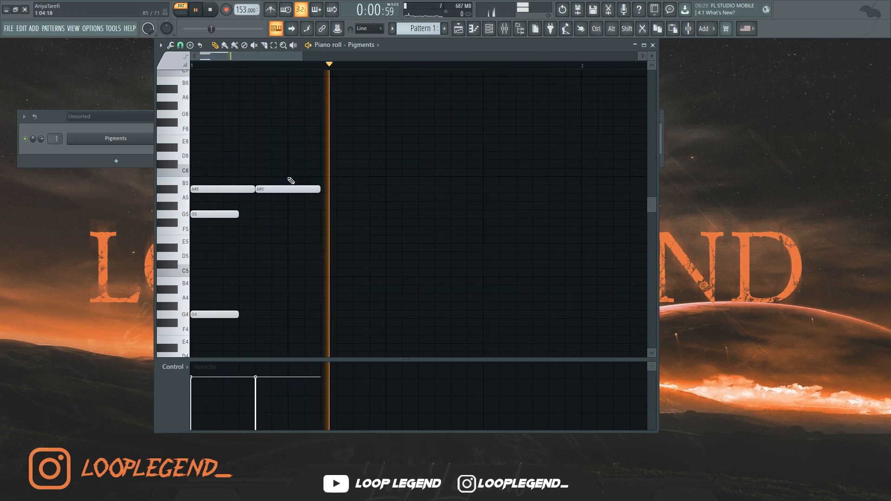
key(space)
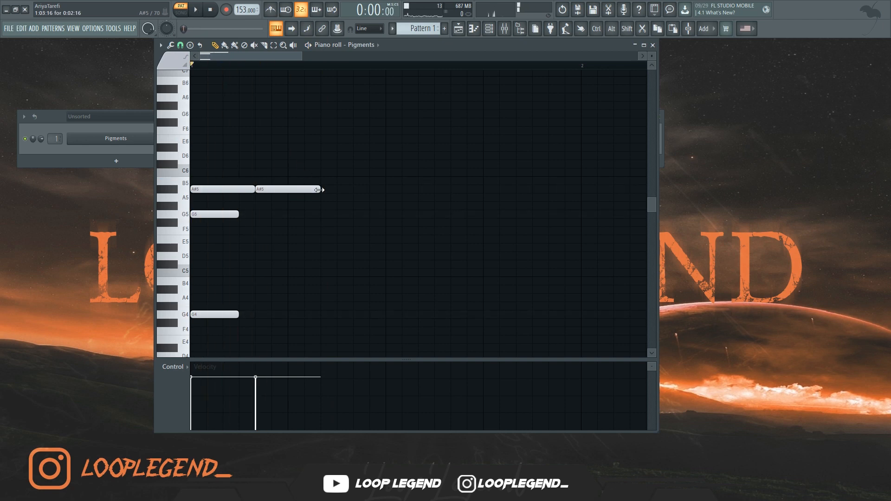
key(space)
click(344, 190)
key(space)
drag(359, 191, 404, 189)
key(space)
key(space)
Turn on the metronome and add a short A#5 and G5 pair at the end of bar 1.
click(271, 9)
key(space)
scroll(314, 160, down, 2)
key(space)
key(F9)
key(F9)
key(space)
key(space)
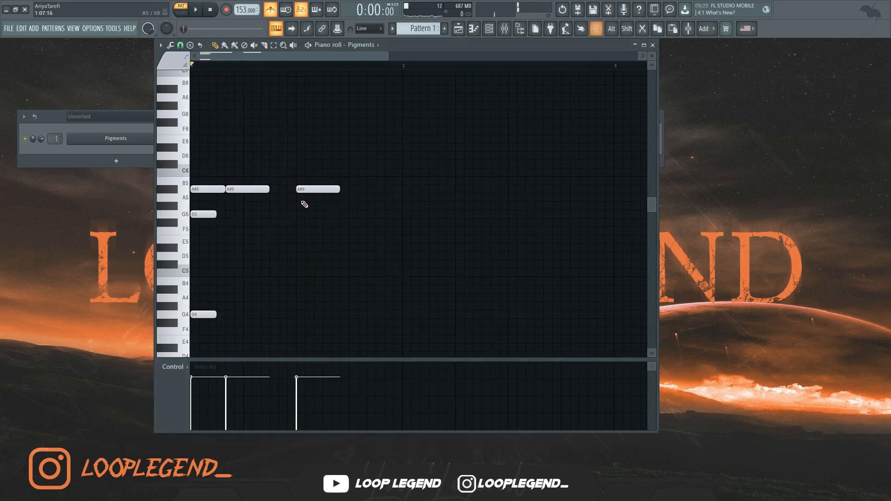
key(space)
drag(319, 190, 395, 190)
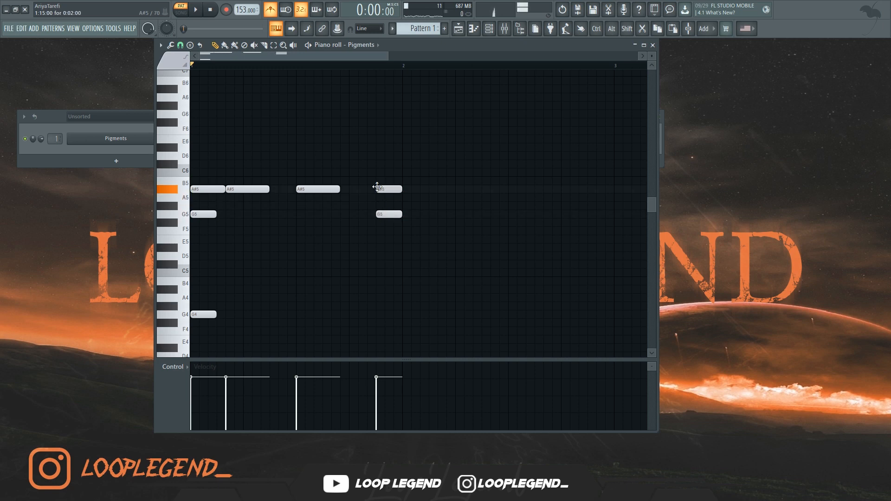
Duplicate the bar 1 phrase into bar 2 and lower the copied A#5 notes to A5.
key(ctrl+b)
drag(416, 182, 580, 190)
key(shift+Down)
key(space)
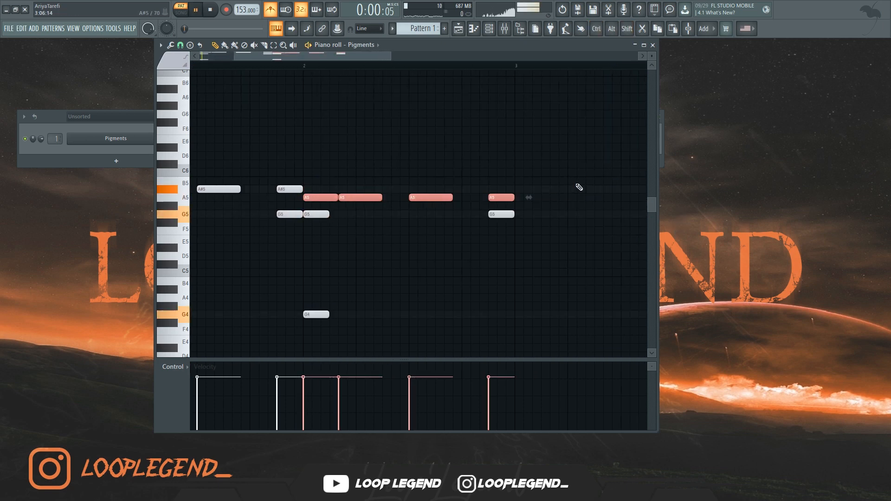
scroll(323, 193, down, 3)
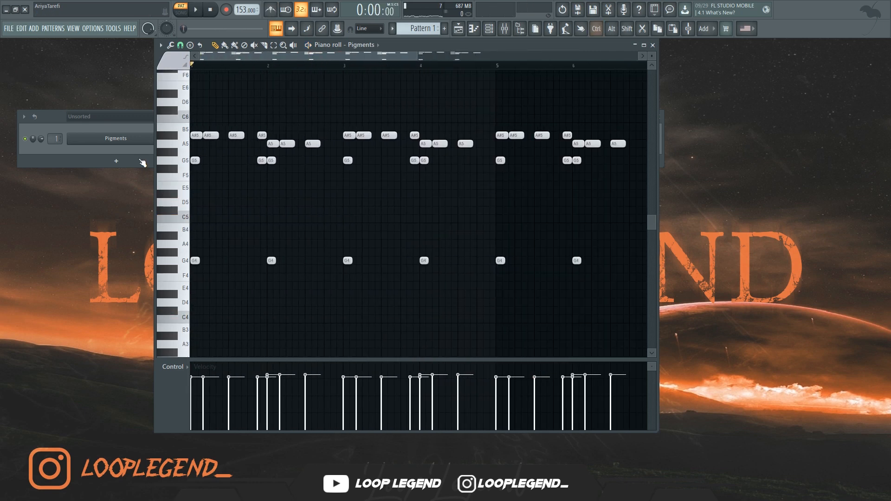
Delete the two middle A#5 notes in bar 1 and add a short A5 note in their place.
scroll(209, 140, up, 3)
right_click(214, 137)
key(space)
key(space)
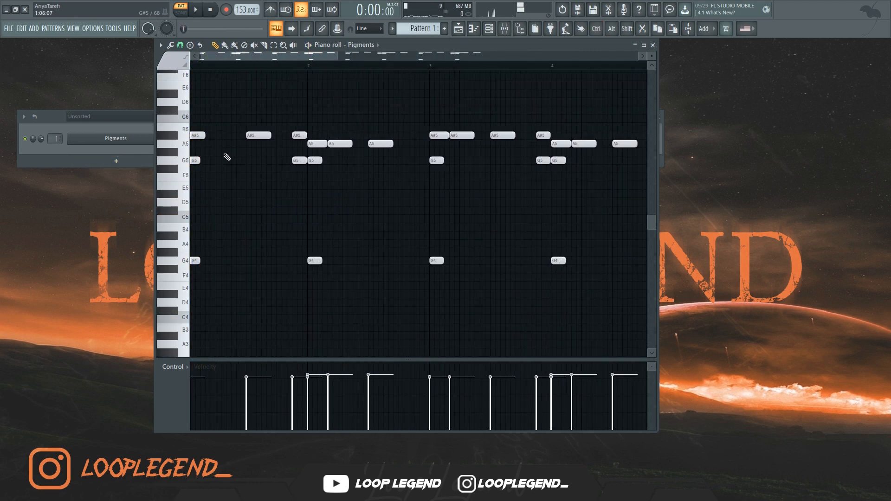
click(235, 143)
key(space)
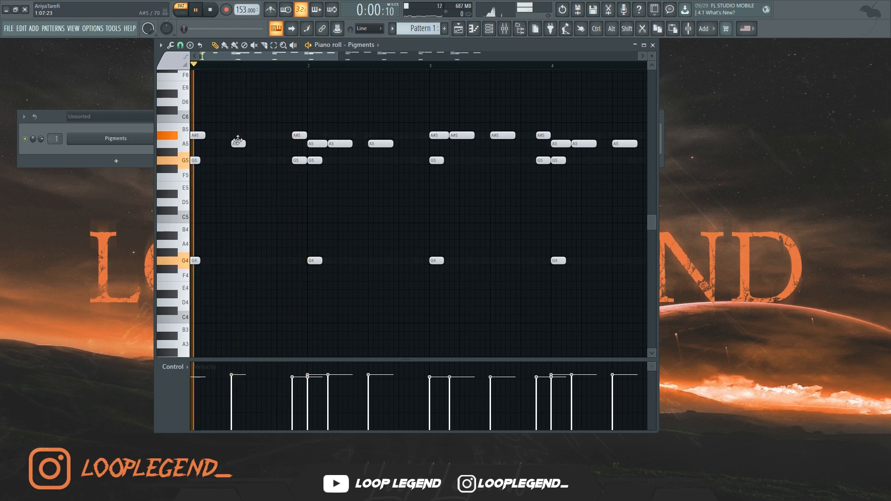
Move the short A5 note earlier, to the second beat of bar 1, and check it in playback.
key(space)
key(space)
drag(249, 148, 230, 147)
key(space)
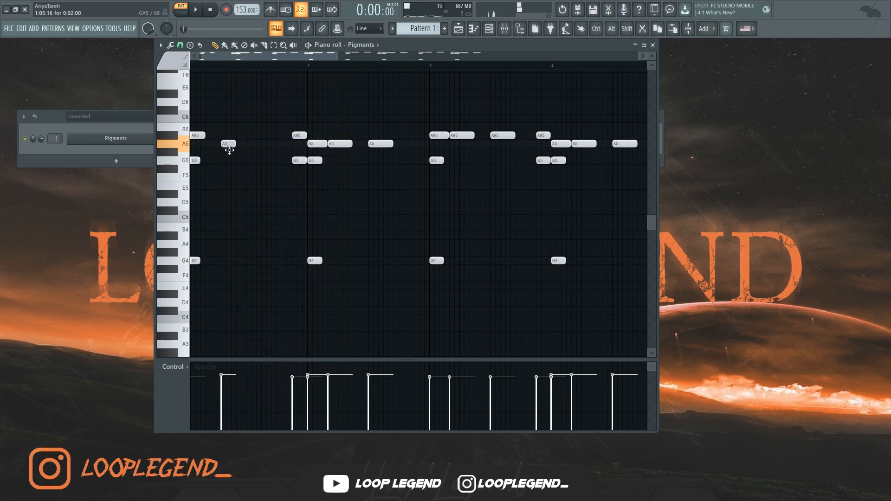
key(space)
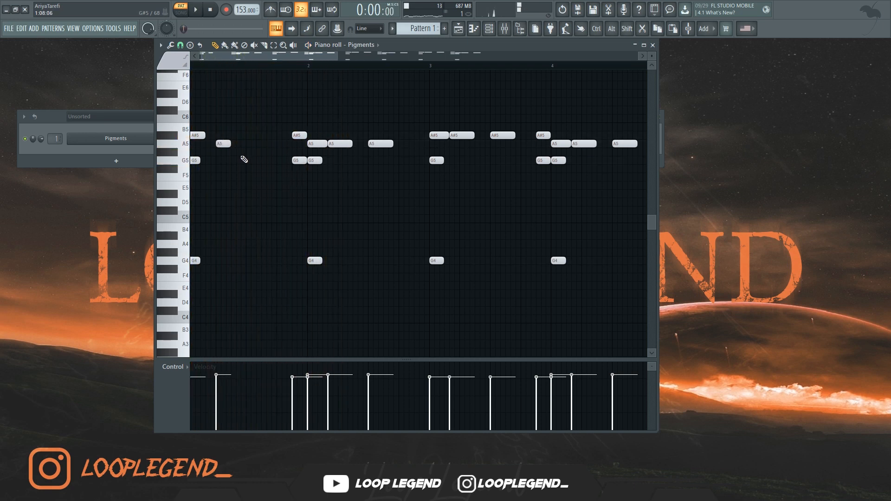
Add a short G5 note in bar 1 between the A5 note and the closing pair, and audition it.
click(268, 161)
key(space)
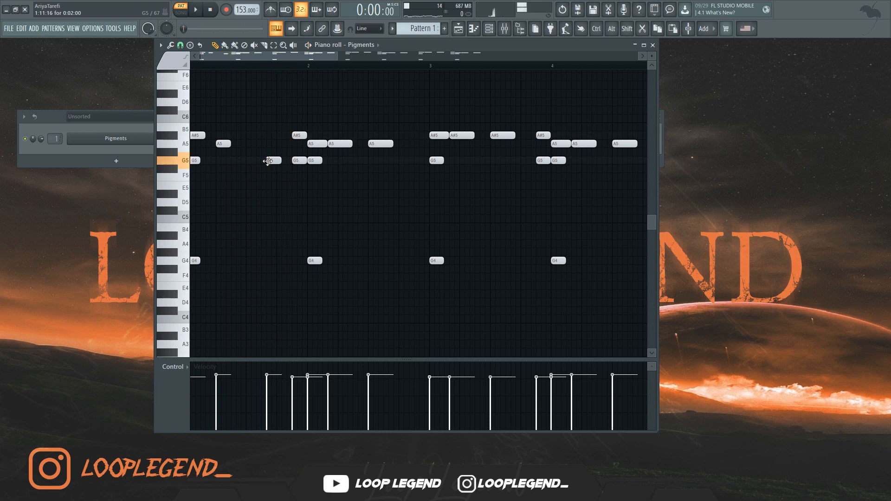
key(space)
Delete the notes in bars 2 to 4 and copy the revised bar 1 phrase into bar 2.
scroll(295, 160, down, 3)
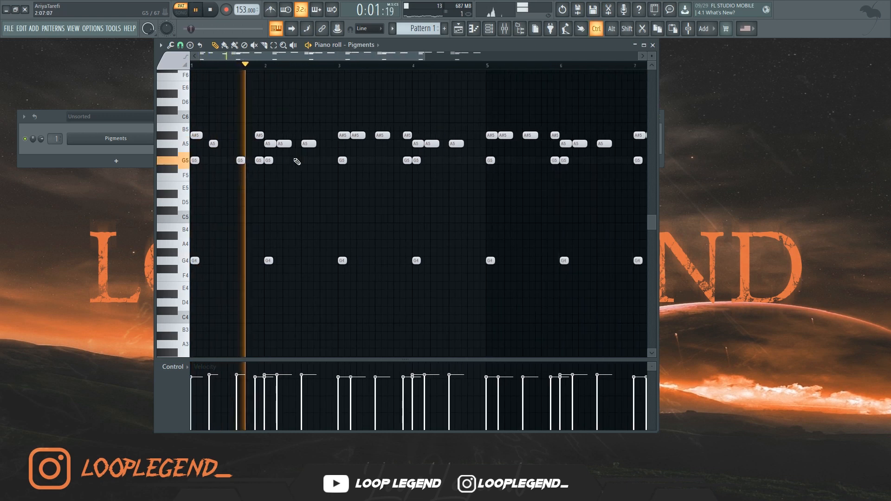
scroll(418, 255, up, 2)
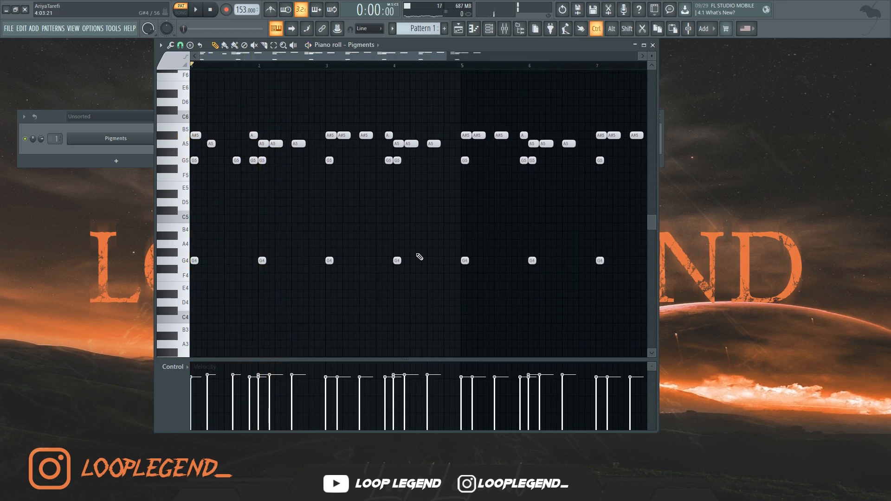
drag(446, 280, 241, 140)
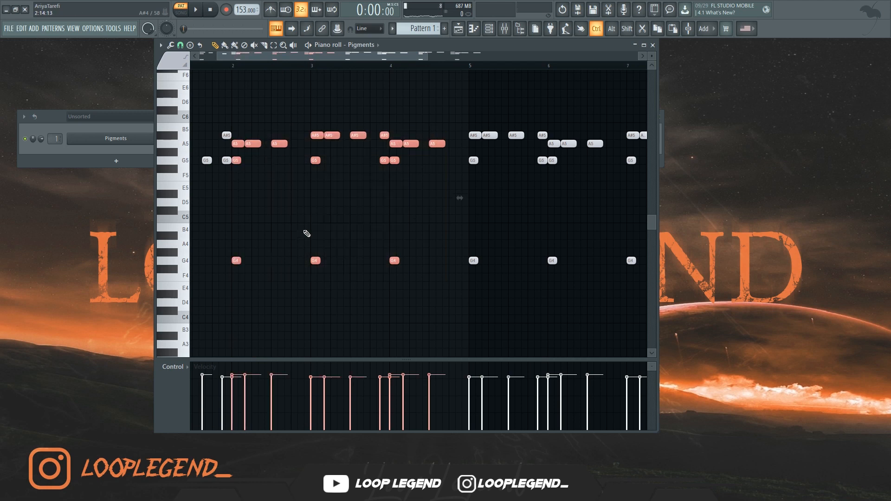
key(Delete)
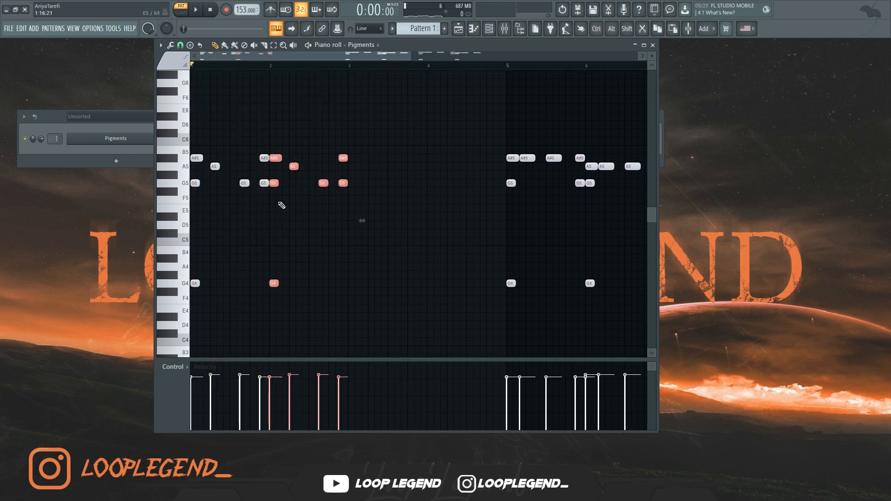
Vary bar 2 by lowering its first and last A#5 notes to A5 and raising the lone G5 to A#5.
ctrl+click(279, 160)
key(space)
drag(278, 160, 278, 167)
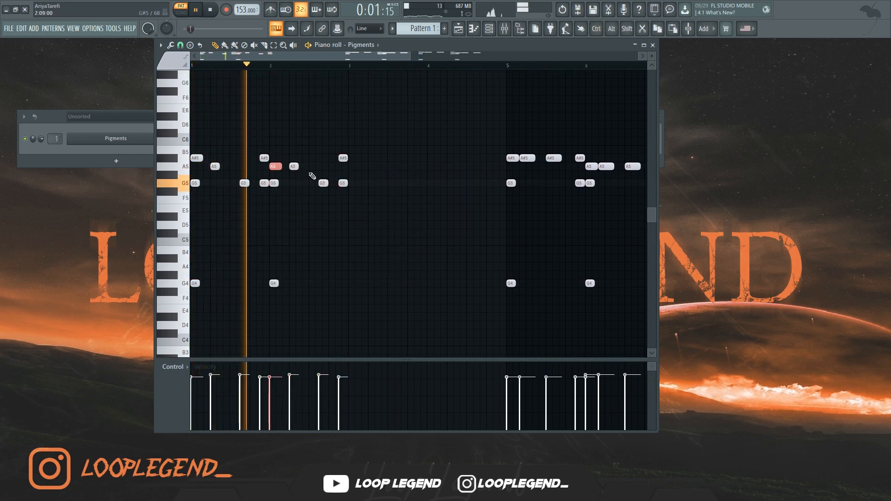
key(space)
key(space)
drag(319, 184, 344, 167)
key(space)
ctrl+drag(385, 125, 1, 421)
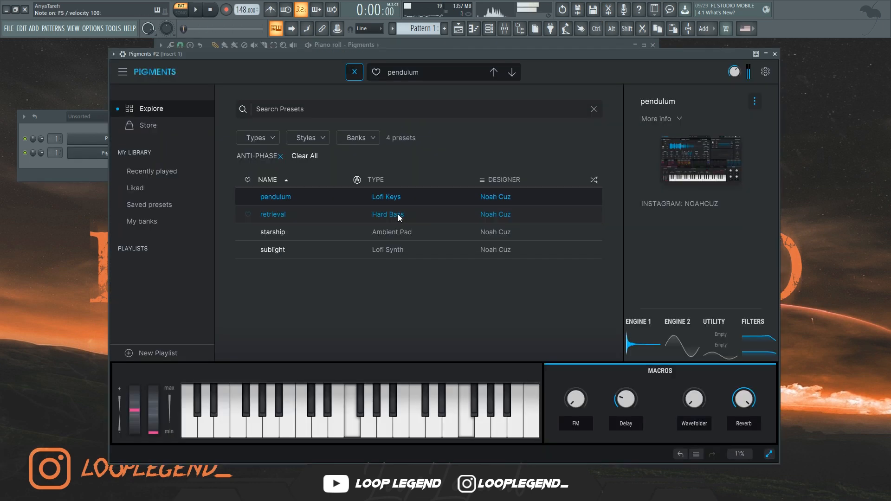
Load the Ambient Pad preset starship in the second Pigments instance and audition it with the pattern.
click(401, 218)
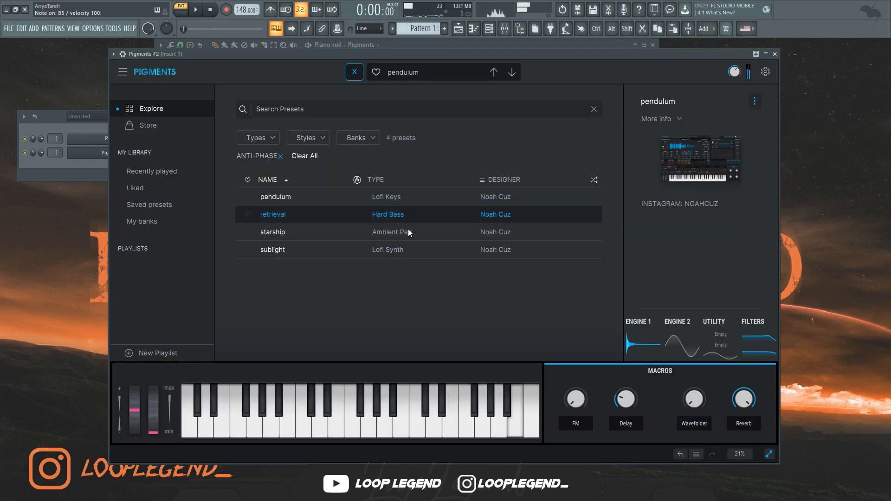
click(409, 231)
key(space)
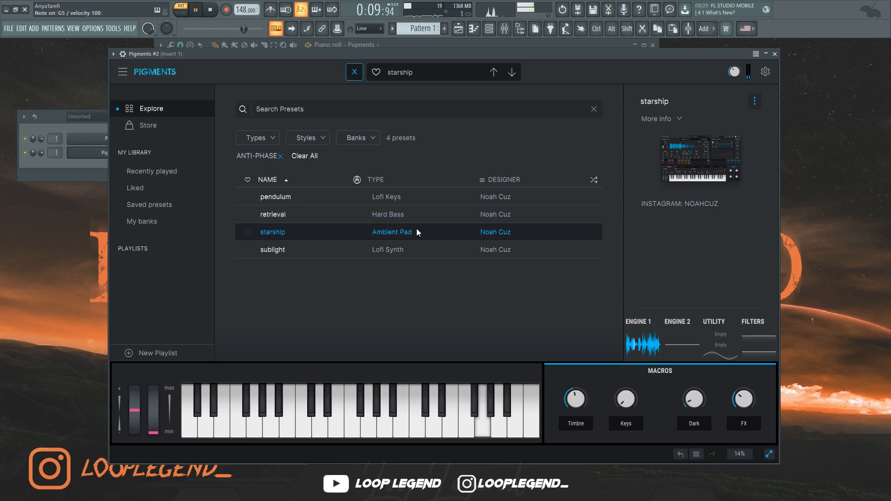
key(space)
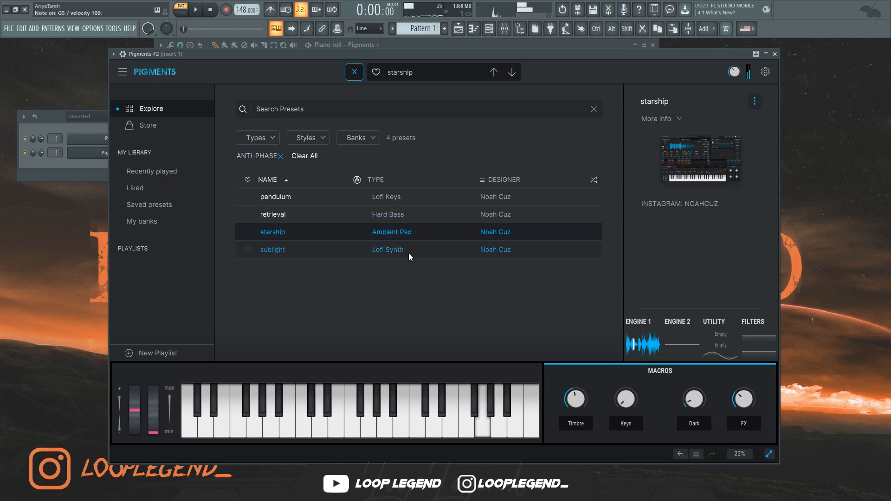
In the second Pigments piano roll, add a two-beat D6 from beat 3 of bar 1 and a two-beat A#5 starting bar 2.
key(F7)
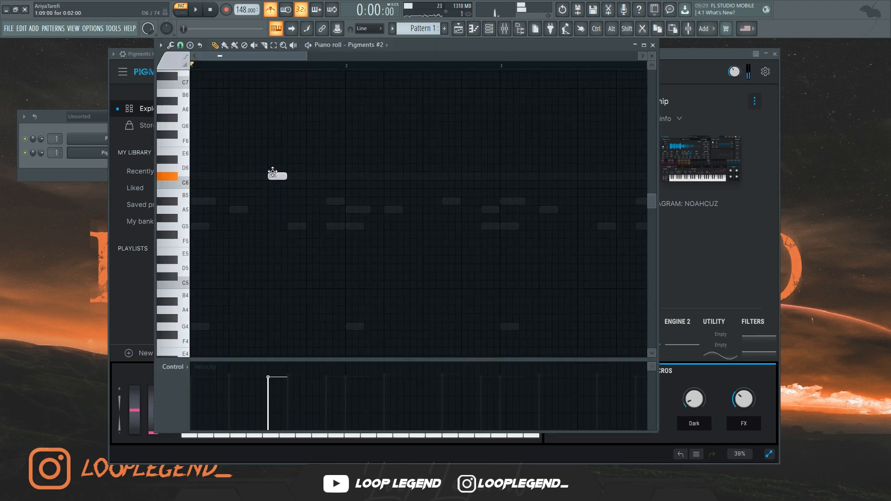
key(space)
drag(287, 168, 345, 167)
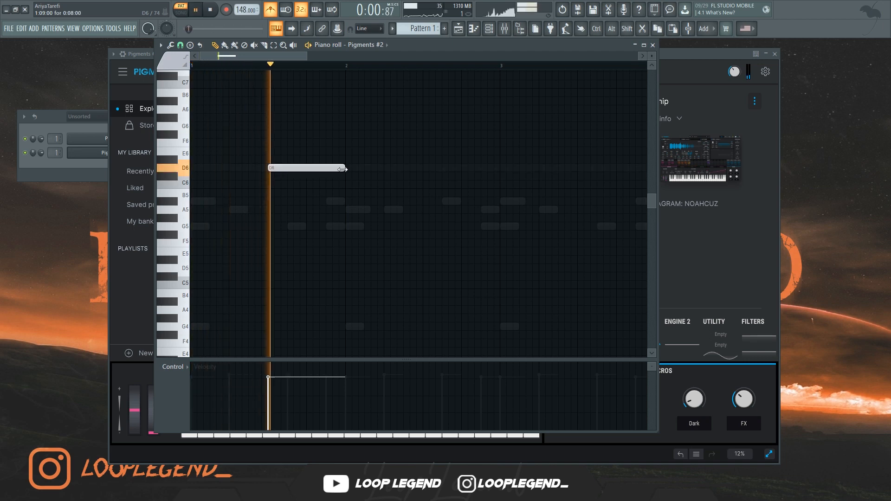
click(358, 202)
drag(366, 202, 358, 194)
key(space)
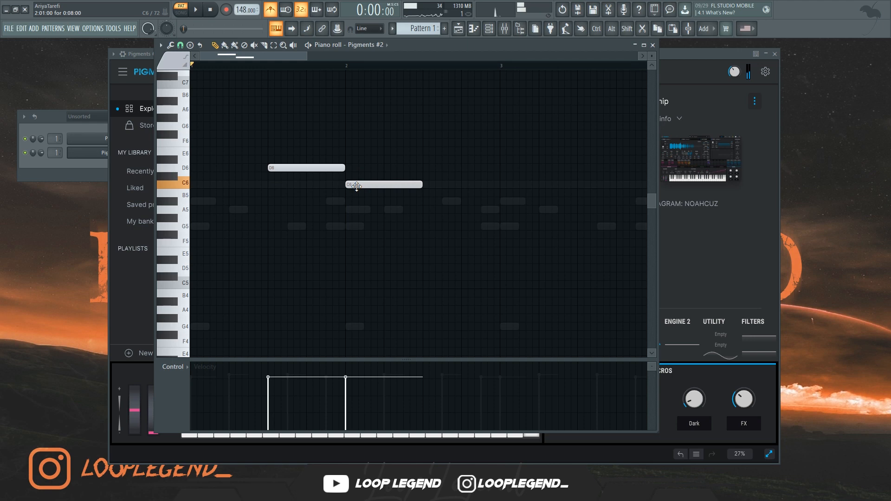
key(space)
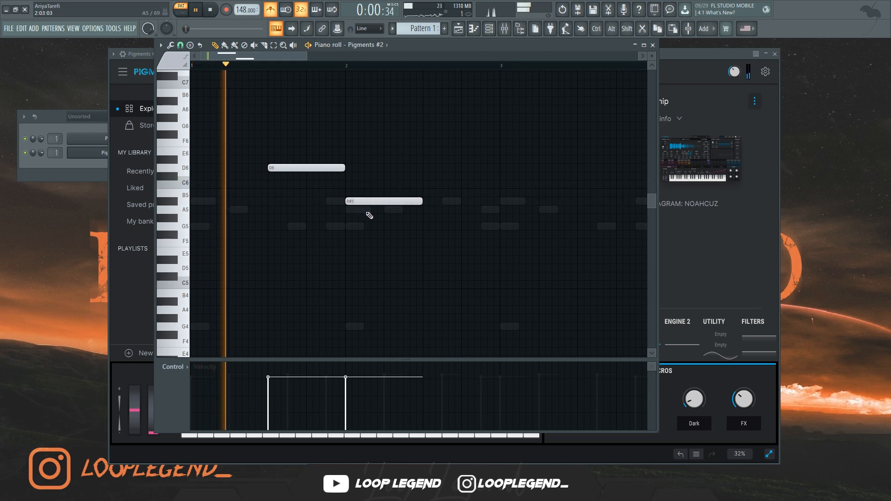
scroll(367, 215, down, 1)
click(394, 210)
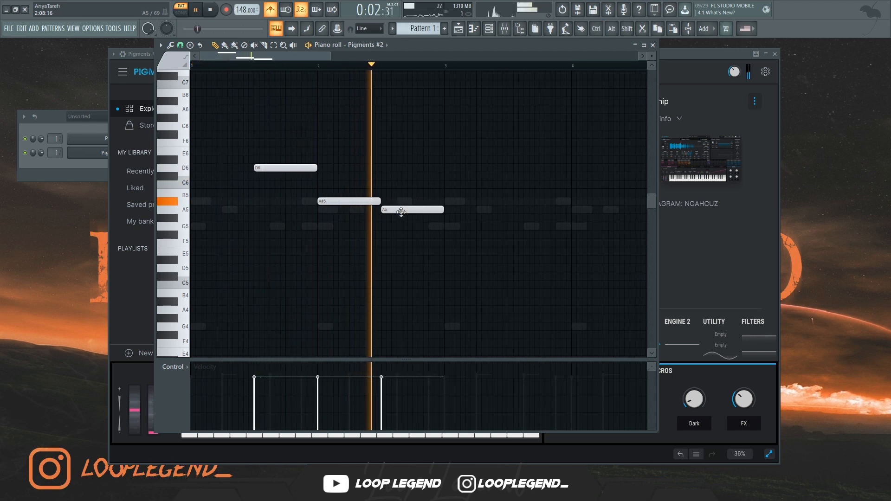
right_click(402, 211)
key(space)
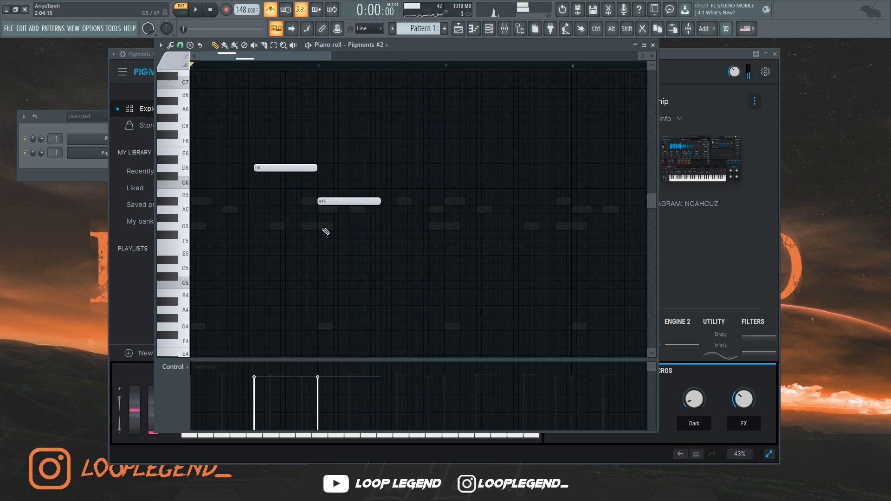
Add a one-beat G5 note on the second beat of bar 1, ending where the D6 note starts.
click(224, 226)
key(space)
drag(282, 226, 254, 226)
key(space)
key(space)
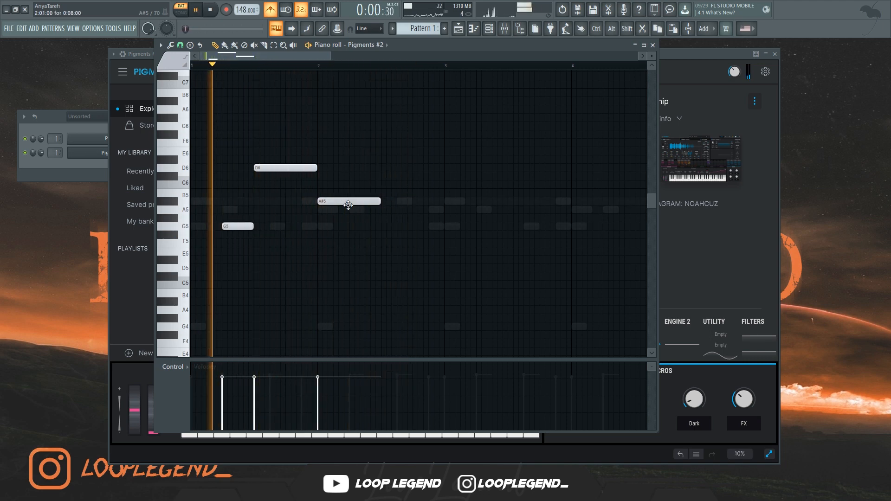
Lower the note at the start of bar 2 to A5 and follow it with a two-beat A#5 from beat 3.
drag(349, 201, 348, 209)
click(384, 202)
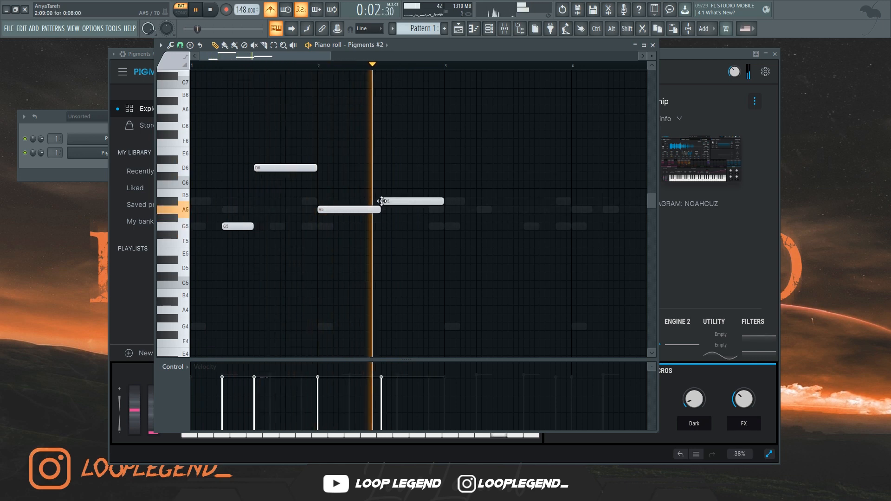
scroll(385, 211, down, 2)
key(space)
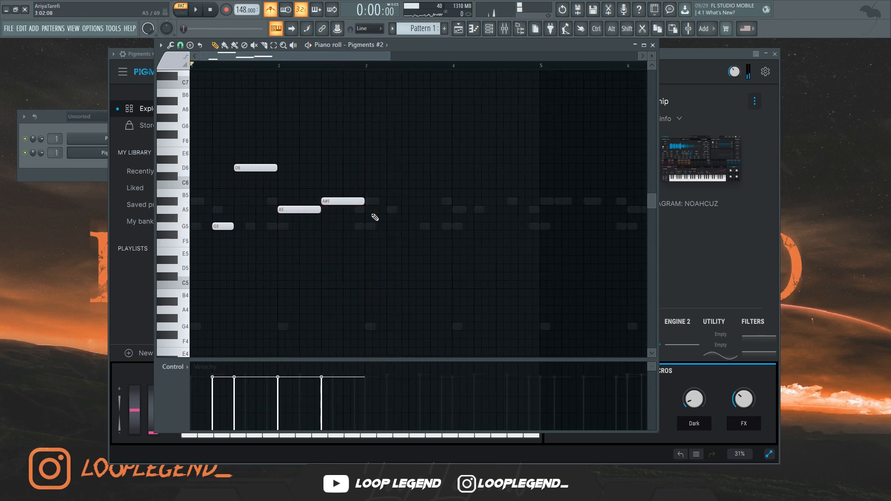
Duplicate the four-note melody into bars 3 and 4, with the copy starting on the second beat of bar 3.
key(ctrl+b)
drag(373, 226, 395, 226)
key(space)
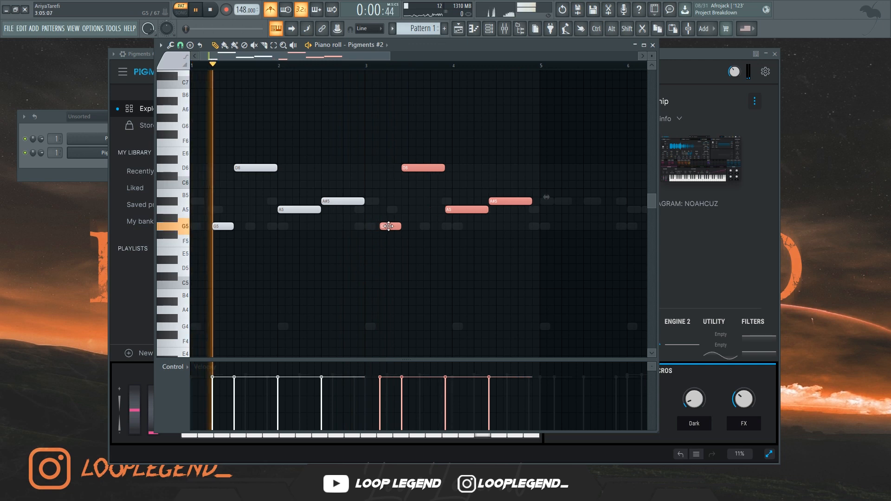
ctrl+click(390, 206)
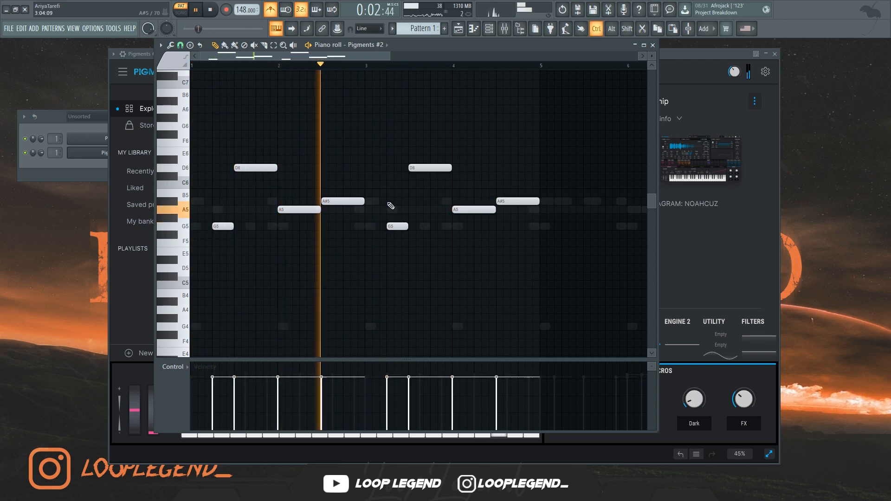
Delete the G5 note in bar 3 and lower the final A#5 in bar 4 to G5.
scroll(396, 225, up, 2)
right_click(398, 226)
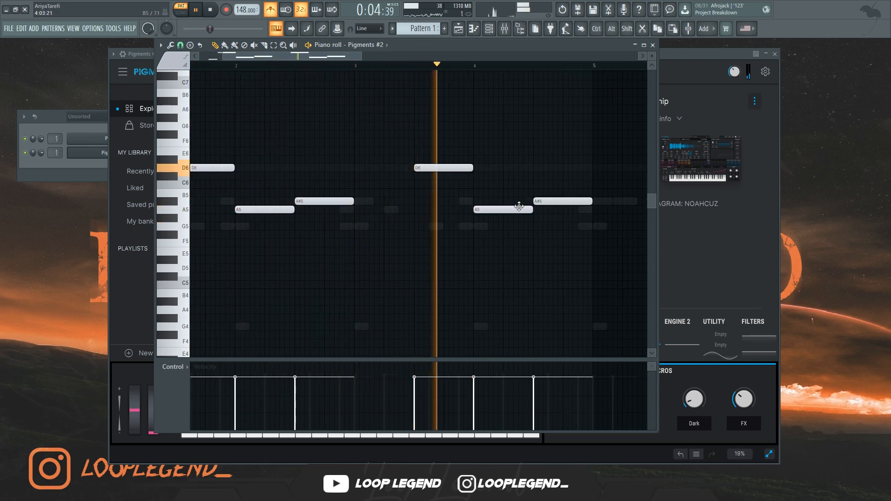
drag(537, 202, 543, 226)
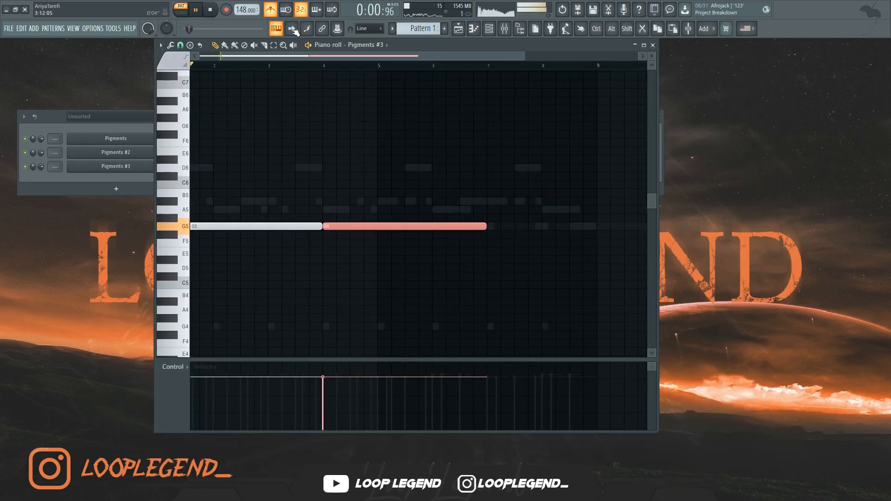
In the Pigments #3 piano roll, make the second note a one-bar D#5 in bar 4 and duplicate the phrase into bars 5 to 8.
drag(481, 226, 378, 261)
key(ctrl+b)
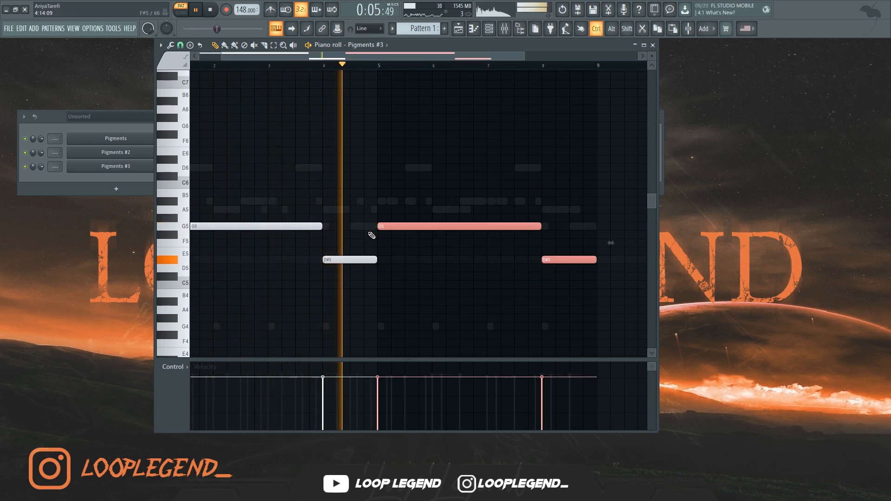
scroll(369, 199, down, 1)
ctrl+click(366, 187)
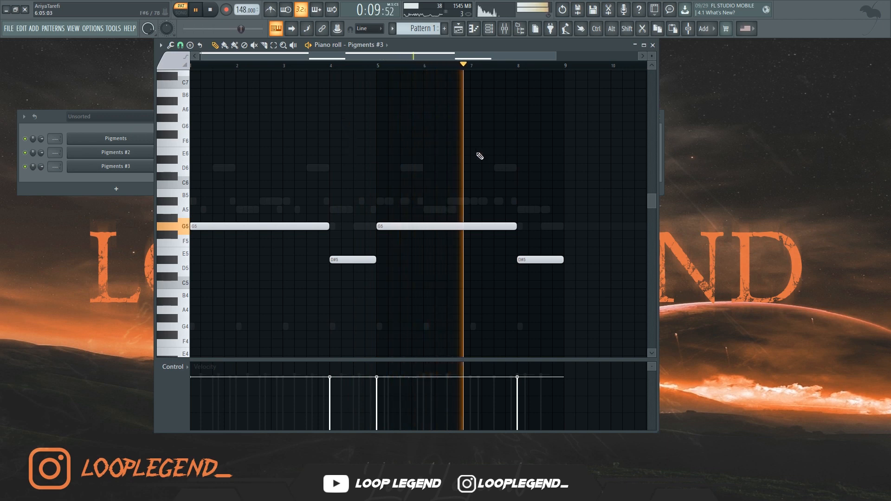
Shorten the D#5 in bar 8 to about two beats and add a G5 after it from beat 3.
scroll(561, 264, up, 2)
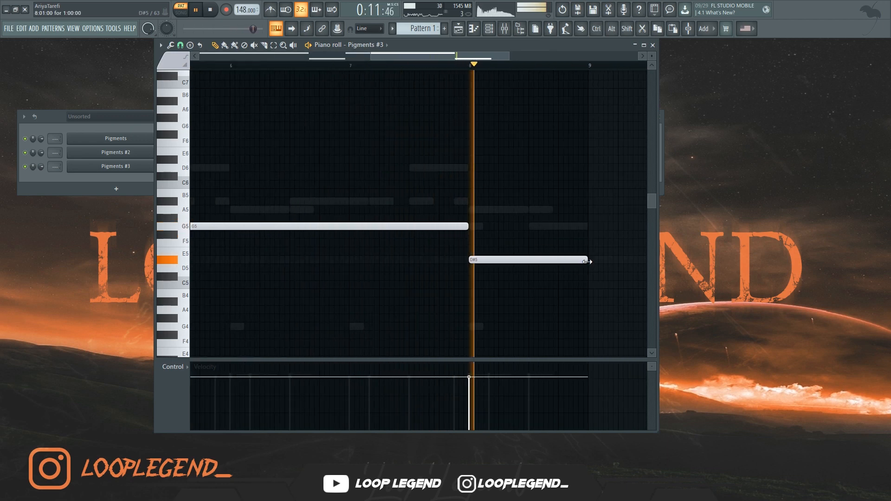
drag(589, 261, 538, 261)
click(533, 226)
key(space)
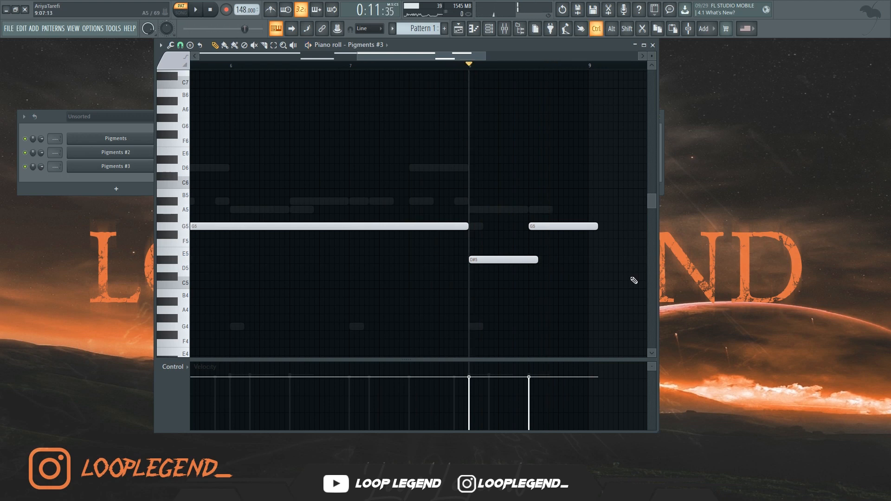
Audition the last note of bar 8 raised to A5, and settle it on D5.
scroll(634, 280, up, 2)
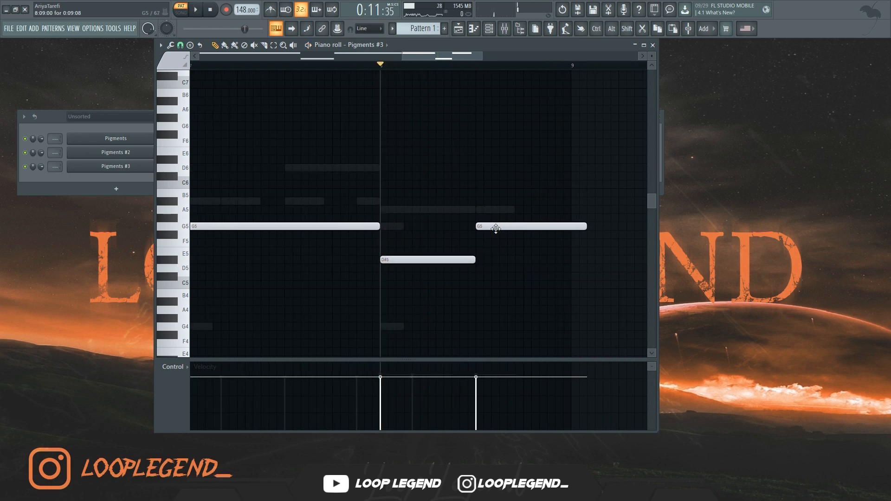
drag(495, 229, 498, 210)
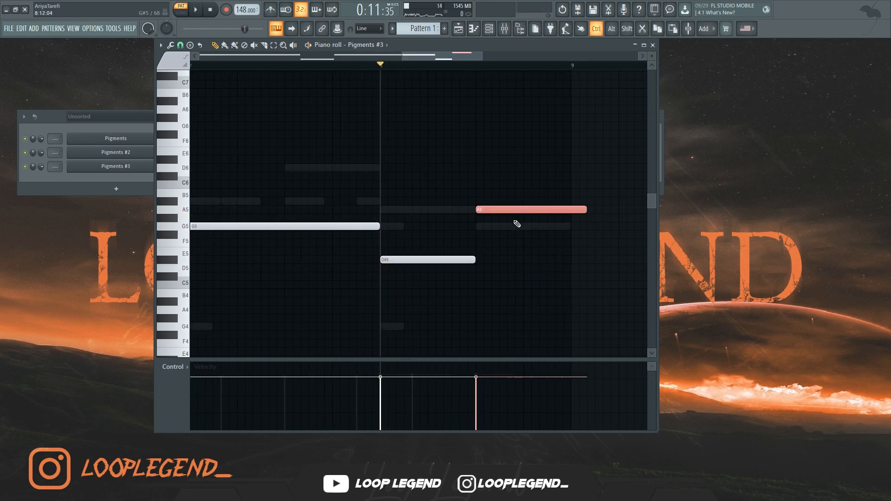
key(space)
key(space)
drag(557, 211, 557, 267)
key(space)
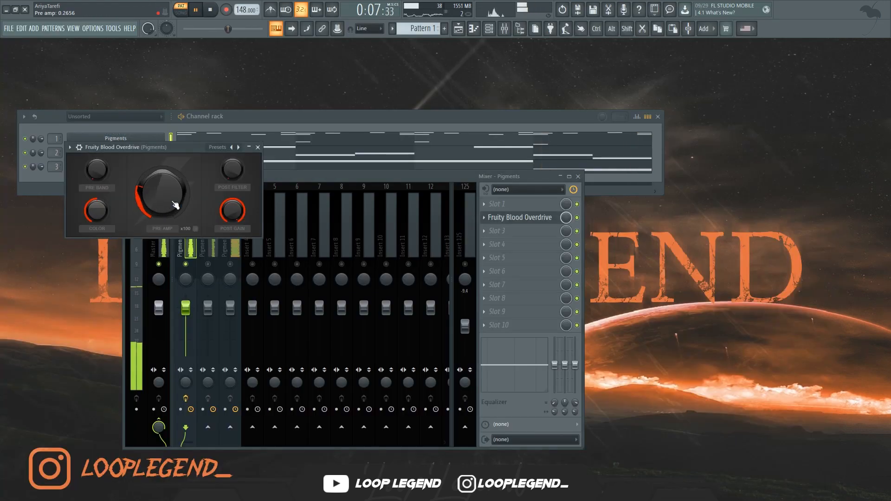
Load Fruity Parametric EQ 2 in slot 3 of the Pigments insert with the Low Cut + High Cut preset and raise the low cut to about 196 Hz.
click(526, 236)
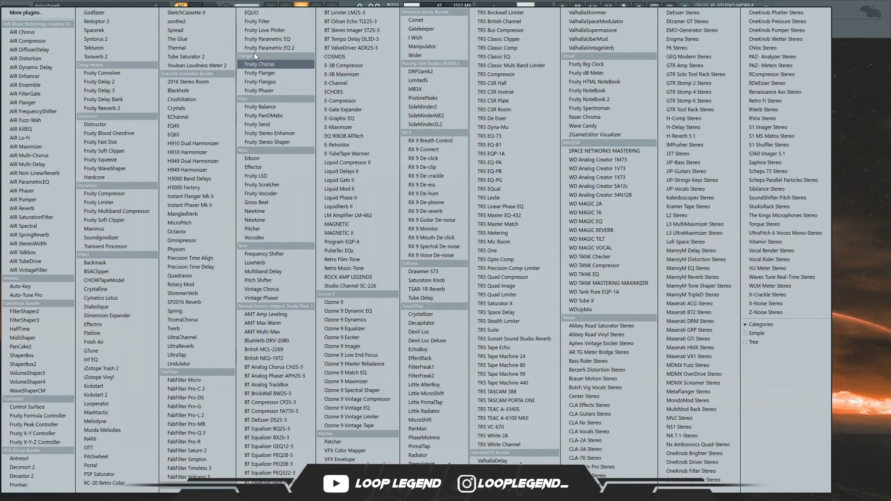
click(256, 51)
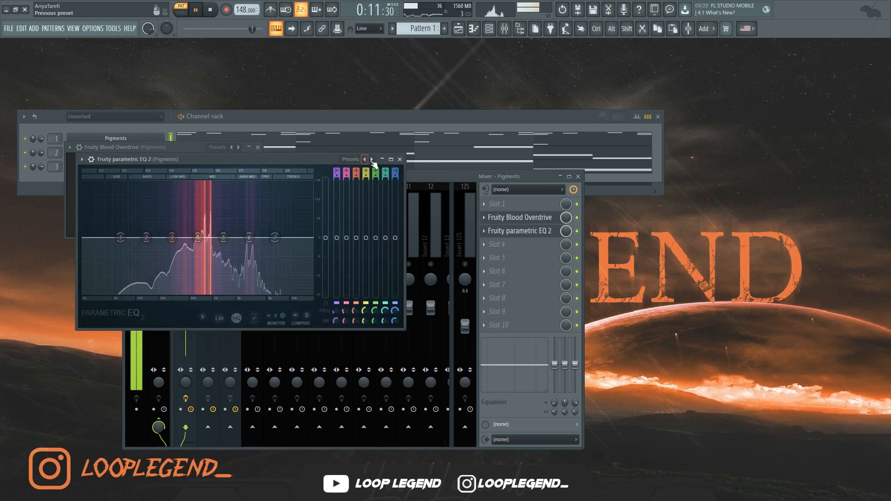
drag(121, 237, 160, 238)
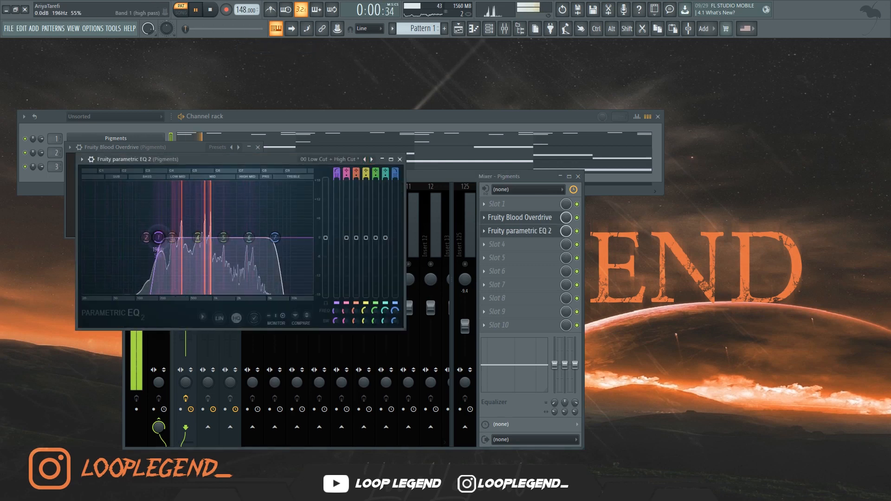
Shape the Pigments EQ with a higher high-cut frequency, a cut of about 6.1 dB near 822 Hz, and a smaller dip in the lower mids.
drag(275, 237, 310, 237)
drag(227, 245, 208, 256)
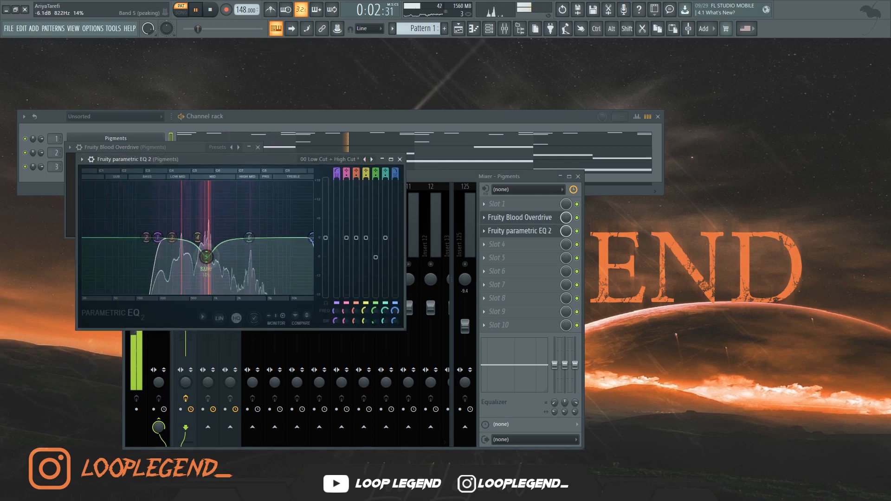
drag(192, 244, 180, 251)
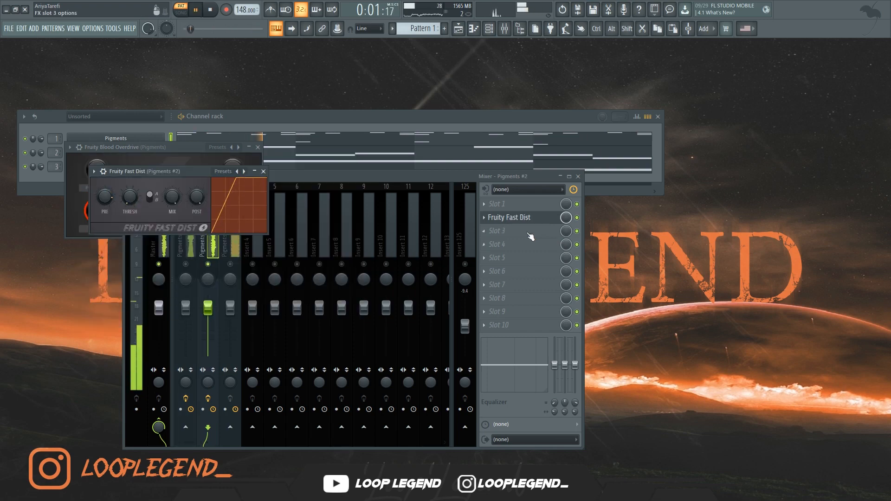
Add Fruity Flanger and Fruity Parametric EQ 2 in slots 3 and 4 of the Pigments #2 insert, raising the EQ's low-cut and high-cut frequencies.
click(530, 235)
click(281, 74)
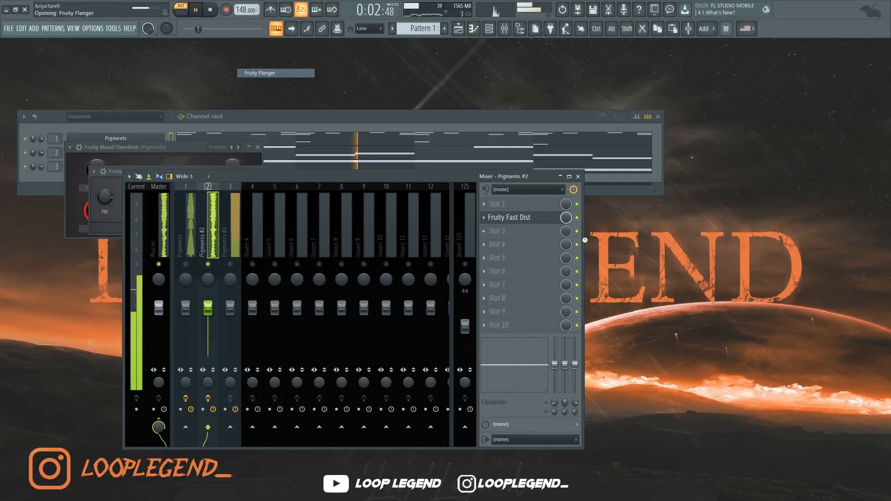
click(562, 243)
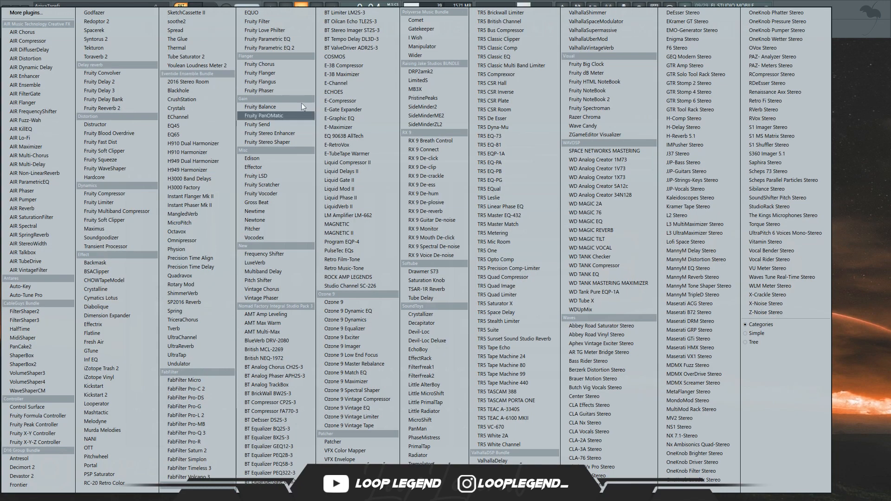
click(290, 47)
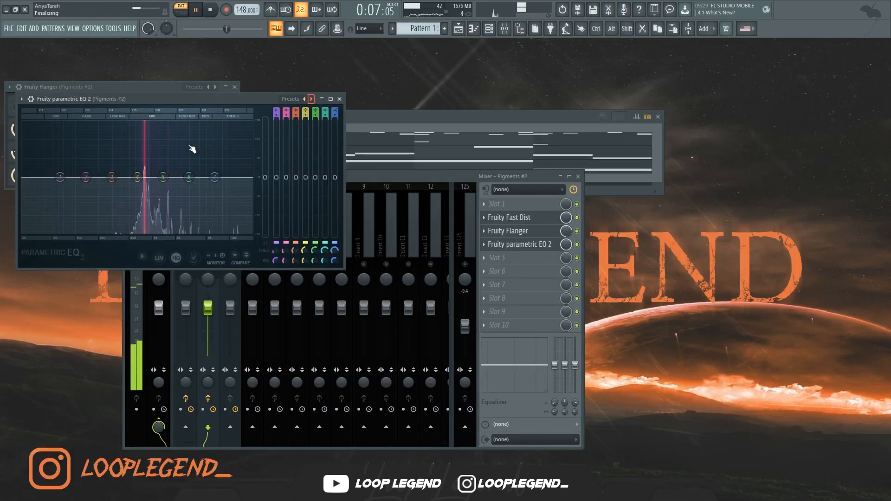
drag(60, 176, 105, 177)
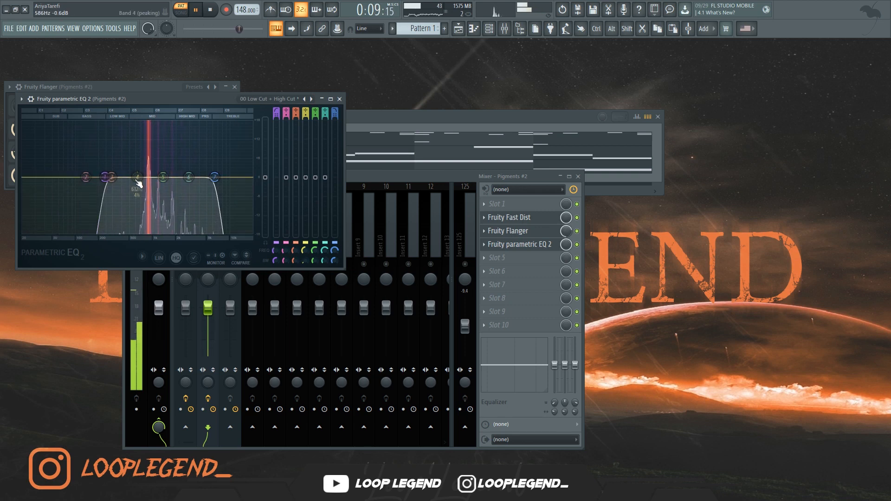
drag(214, 177, 219, 177)
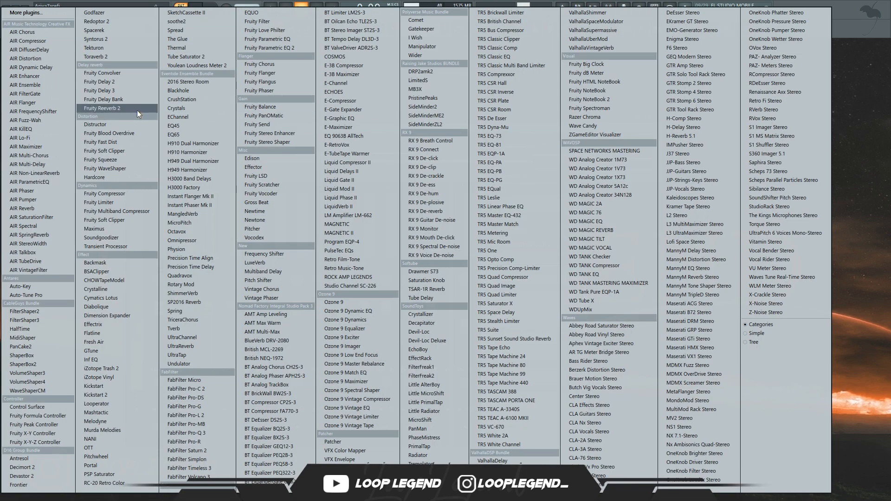
Load Fruity Reeverb 2 in slot 5 of the Pigments #2 insert, enlarging its room size and adjusting its wet level.
click(137, 110)
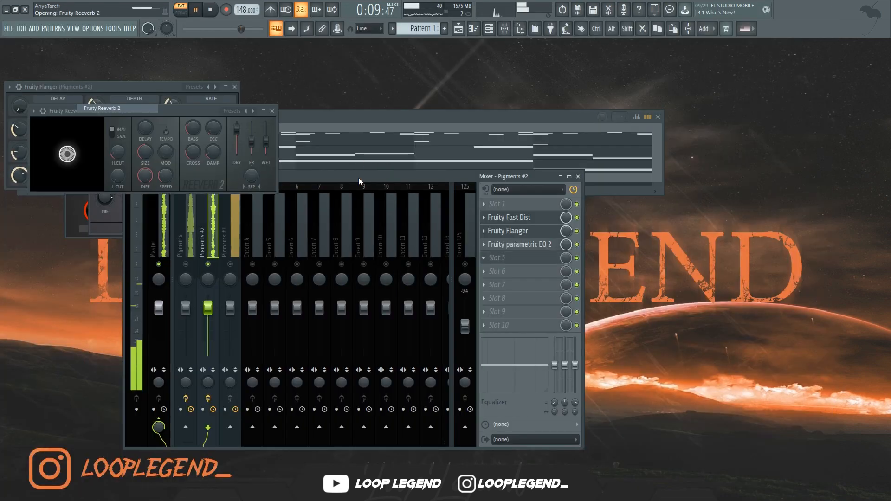
drag(267, 142, 266, 128)
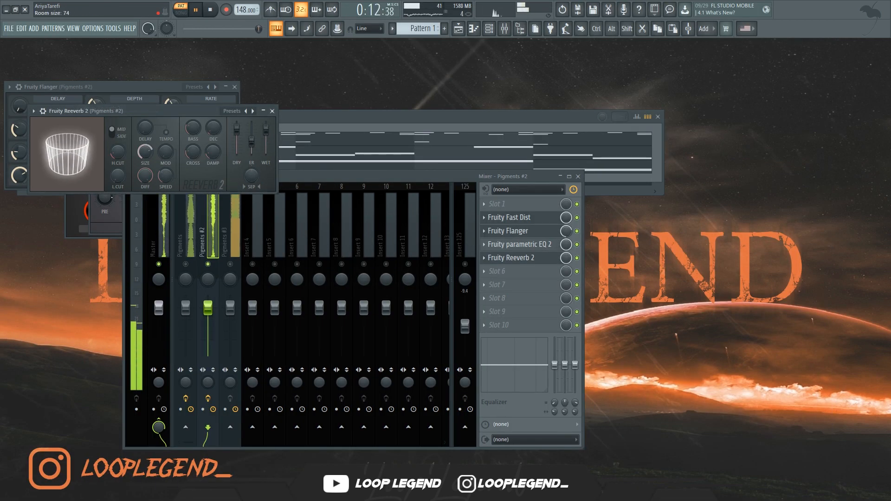
drag(145, 152, 145, 138)
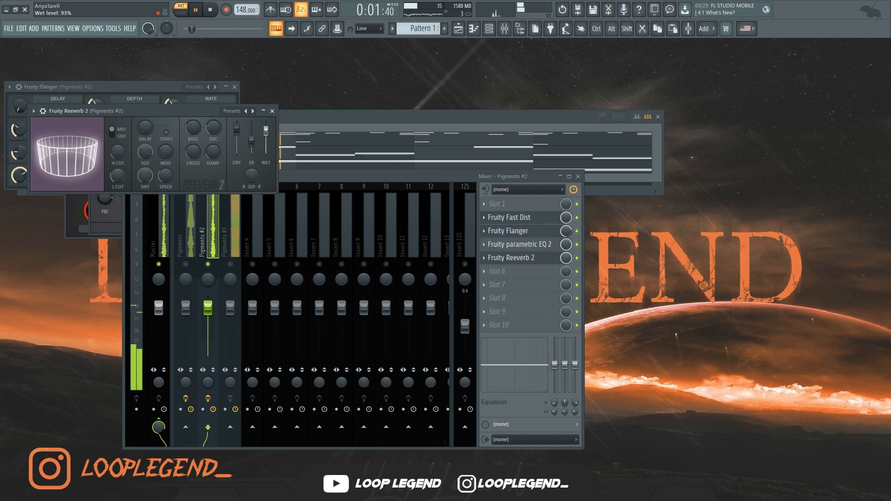
drag(266, 129, 266, 138)
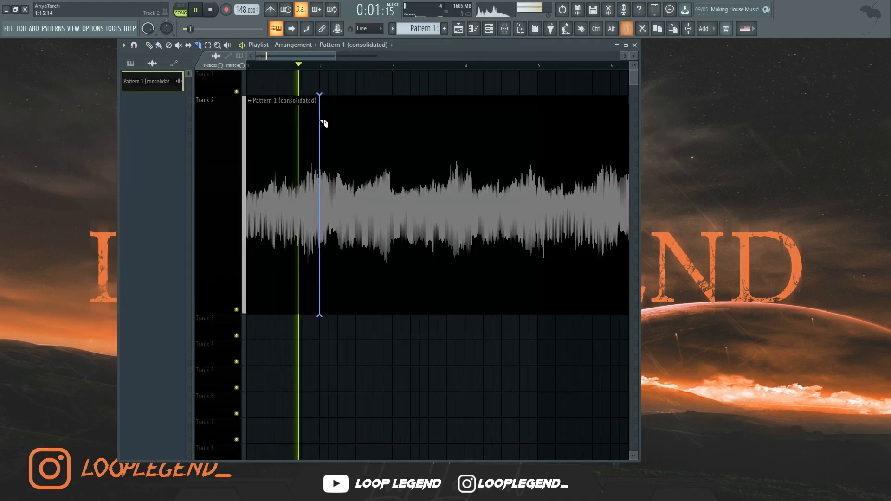
Slice the first bar off the consolidated Pattern 1 clip onto Track 3 at bar 4, and slice the Track 2 clip at bar 5.
shift+click(321, 121)
scroll(306, 135, down, 3)
key(p)
mouse_move(265, 142)
mouse_down()
mouse_move(354, 383)
mouse_move(354, 311)
mouse_move(348, 325)
mouse_up()
scroll(352, 320, up, 3)
key(c)
click(397, 199)
key(space)
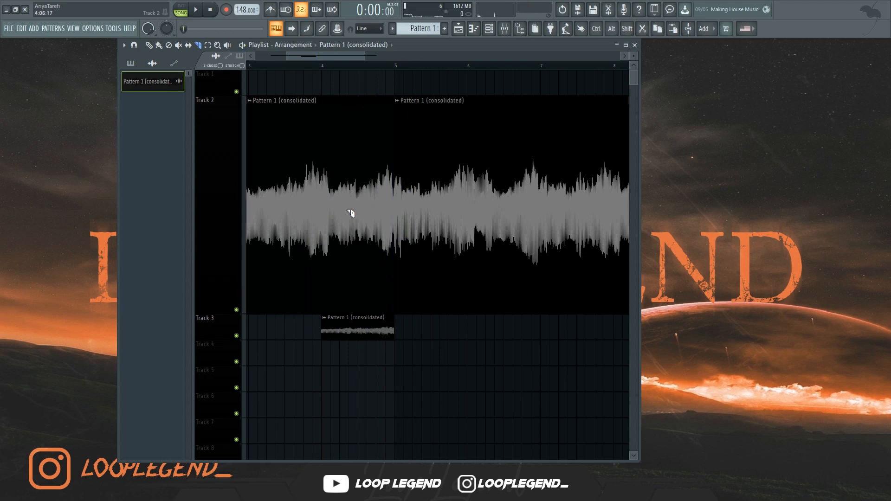
Shorten the first Track 2 clip to end at bar 4, move the one-bar Track 3 clip into the gap, and play the result.
scroll(351, 214, left, 3)
key(p)
drag(505, 260, 437, 274)
drag(495, 320, 496, 222)
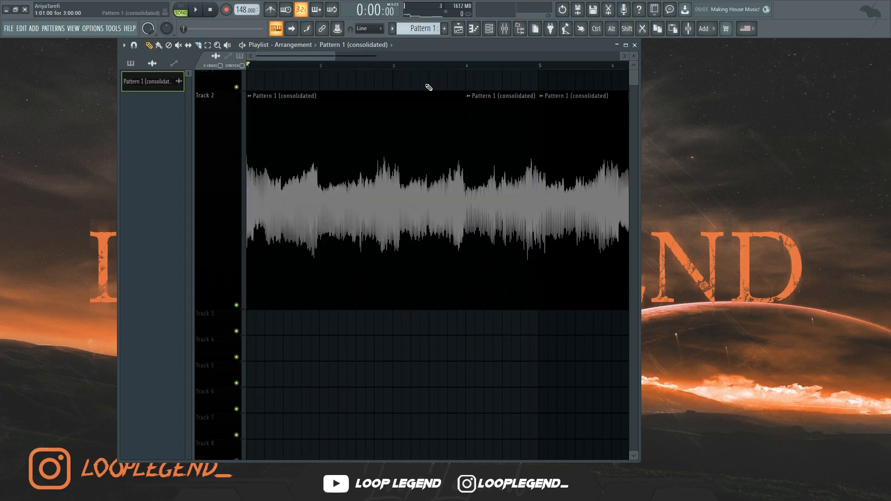
key(space)
scroll(364, 165, down, 2)
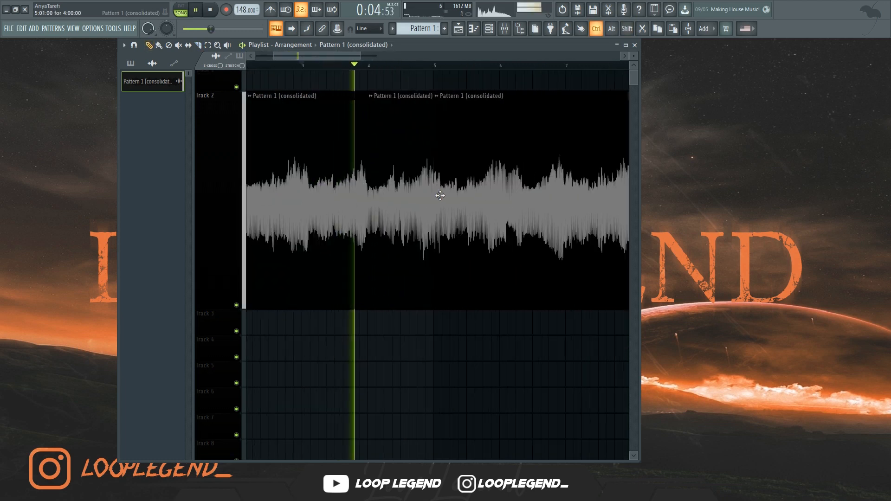
scroll(450, 196, down, 3)
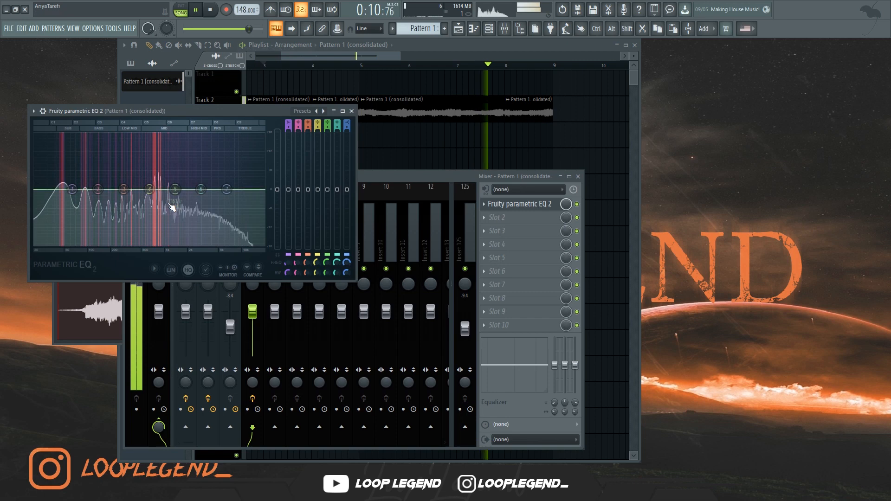
Cut a mid band in the consolidated clip's parametric EQ and audition E-TubeTape Warmer with Tube A, Tube B and Tape enabled.
drag(175, 204, 143, 204)
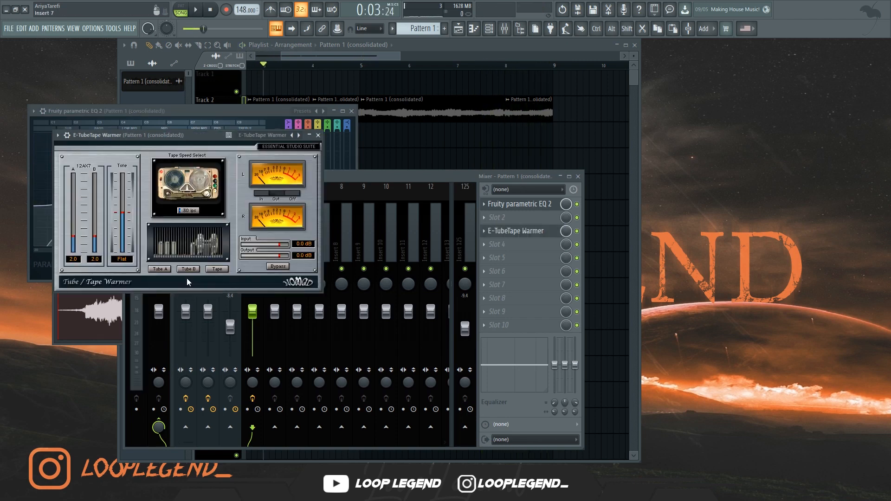
key(space)
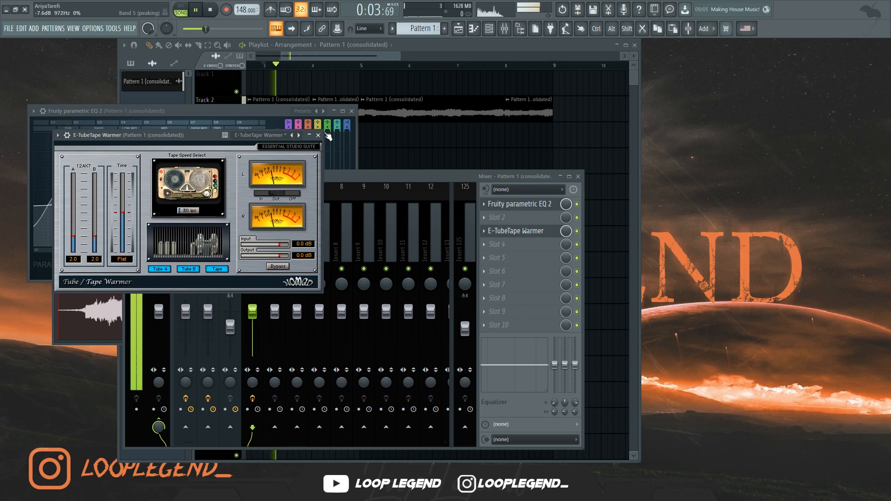
click(317, 135)
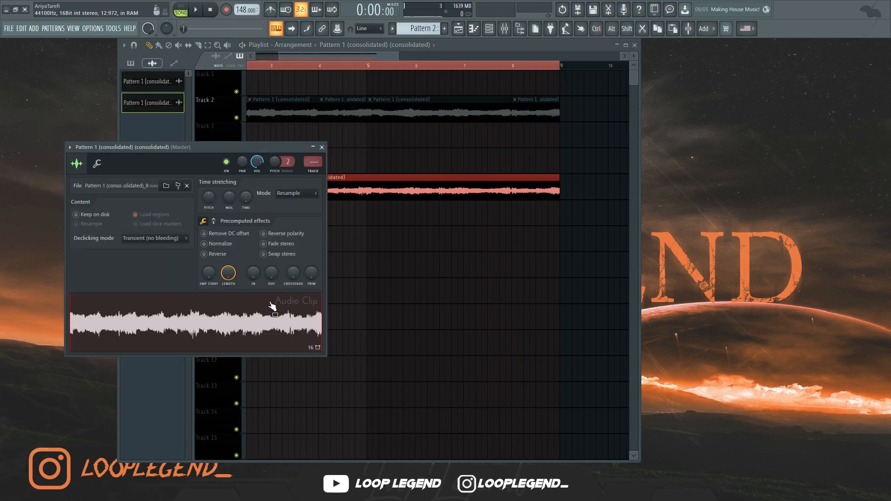
Send the newly consolidated audio clip to Fruity Slicer and slice it by Beat.
right_click(268, 303)
click(321, 394)
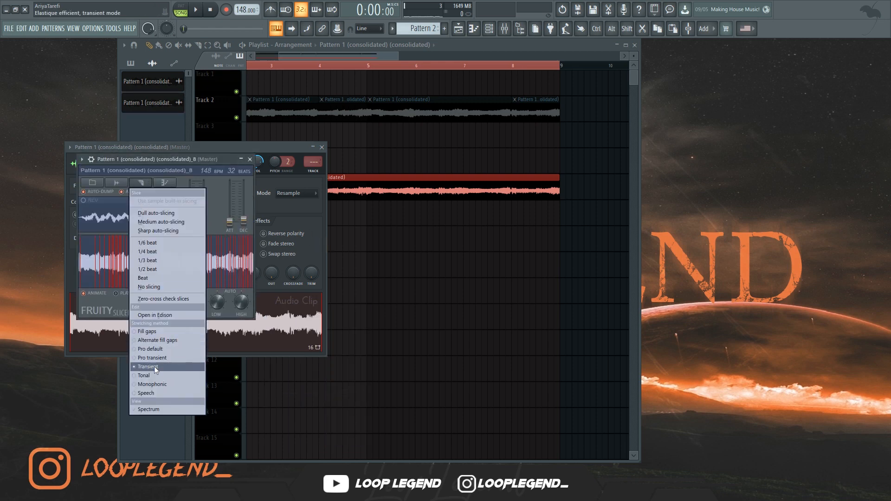
click(156, 278)
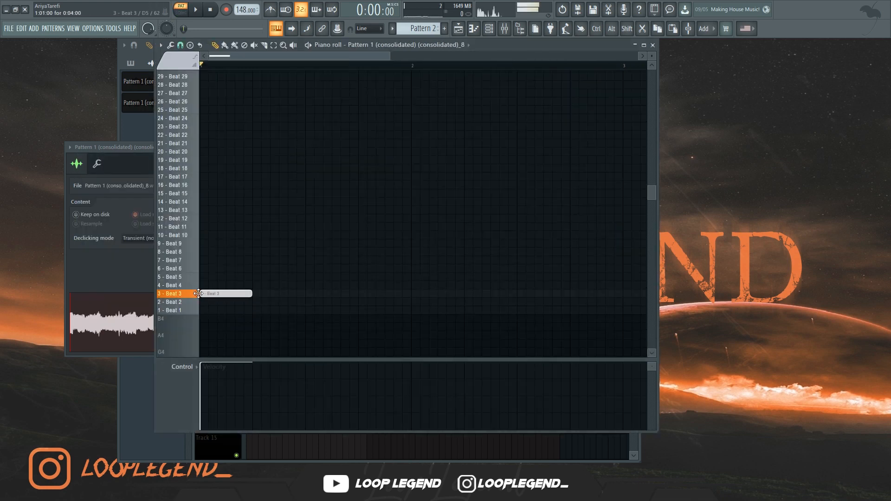
In the slicer's piano roll, place slices Beat 5, Beat 12 and Beat 11 on the second, third and fourth beats of bar 1, and audition them.
click(255, 277)
key(space)
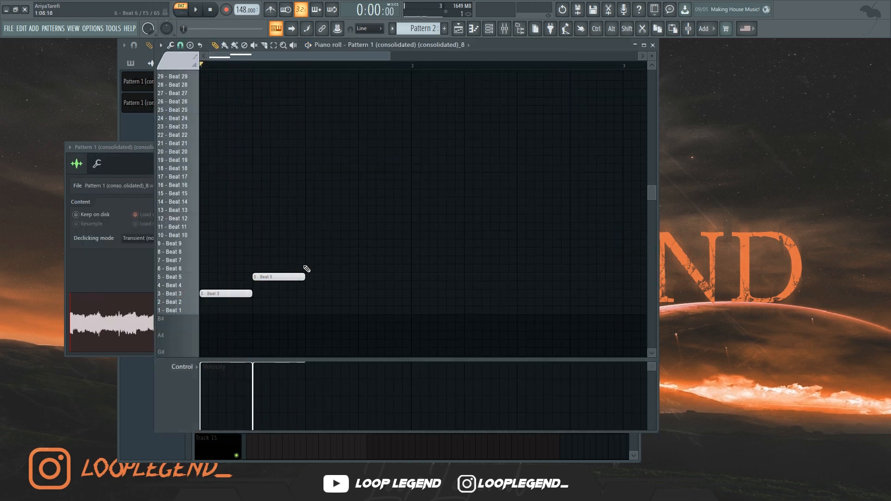
click(306, 208)
click(360, 227)
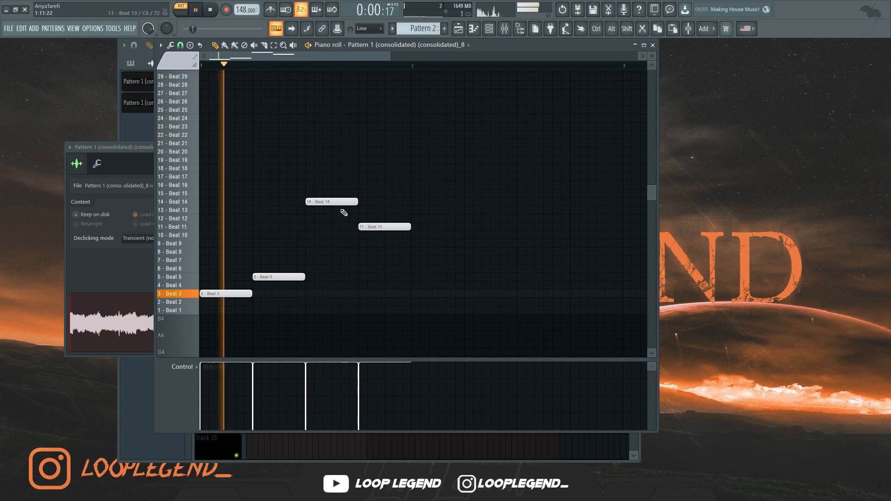
key(F6)
key(space)
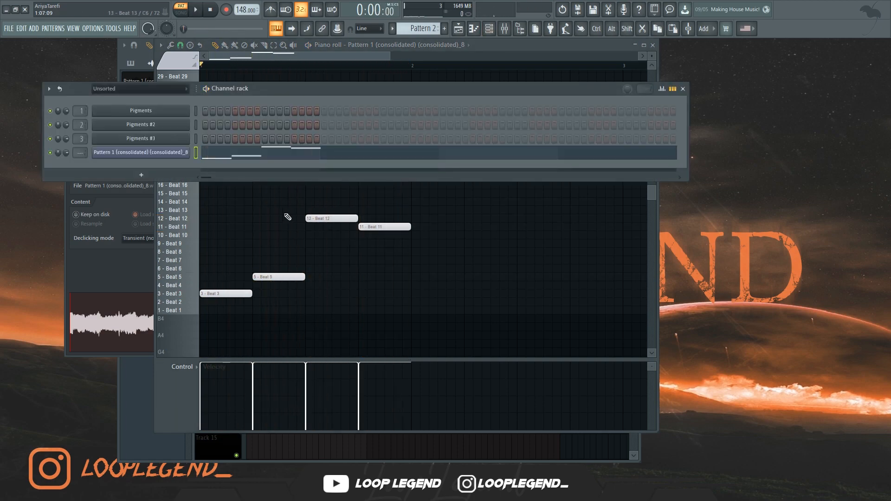
Add Fruity parametric EQ 2 and ValhallaVintageVerb to the mixer insert of the sliced clip and play the pattern.
key(F9)
click(509, 224)
click(296, 51)
key(space)
key(space)
click(360, 147)
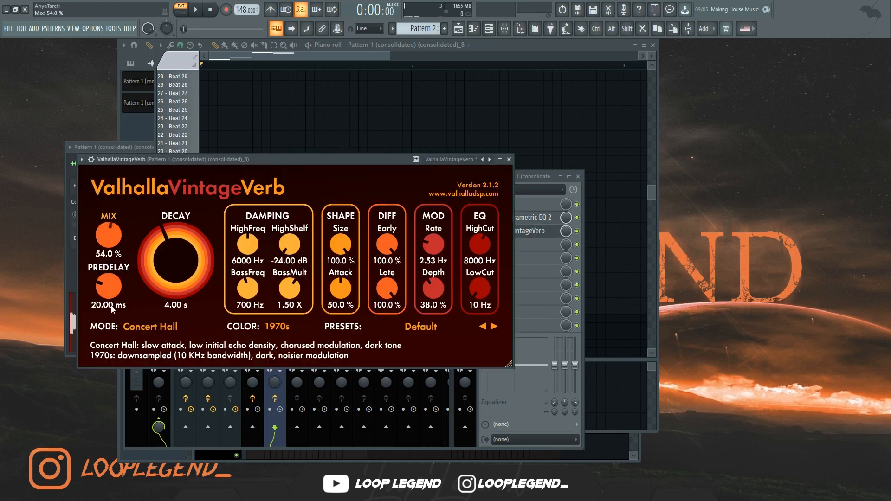
Set ValhallaVintageVerb's mix to about 5% and its LowCut to 420 Hz, and change its color mode during playback.
key(space)
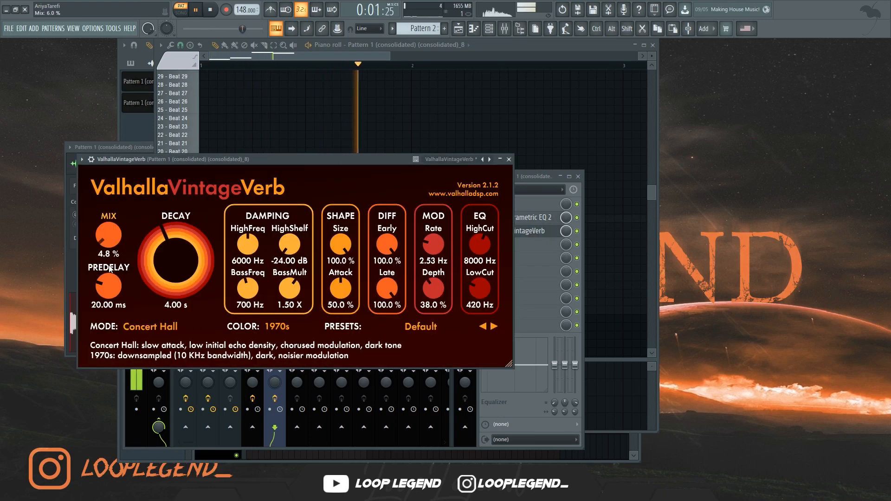
click(277, 326)
click(278, 351)
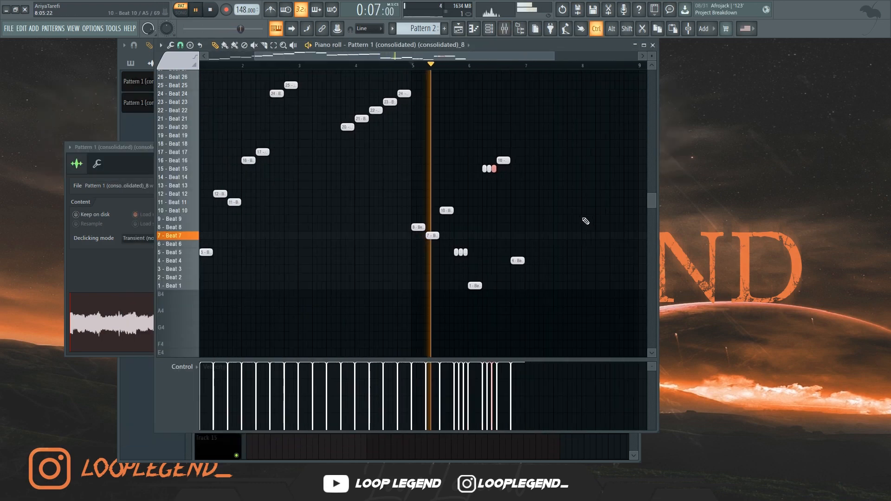
Add Maximus to the insert, lower the levels of its high, mid and low bands, and set the low band frequency to 171 Hz.
drag(518, 330, 322, 159)
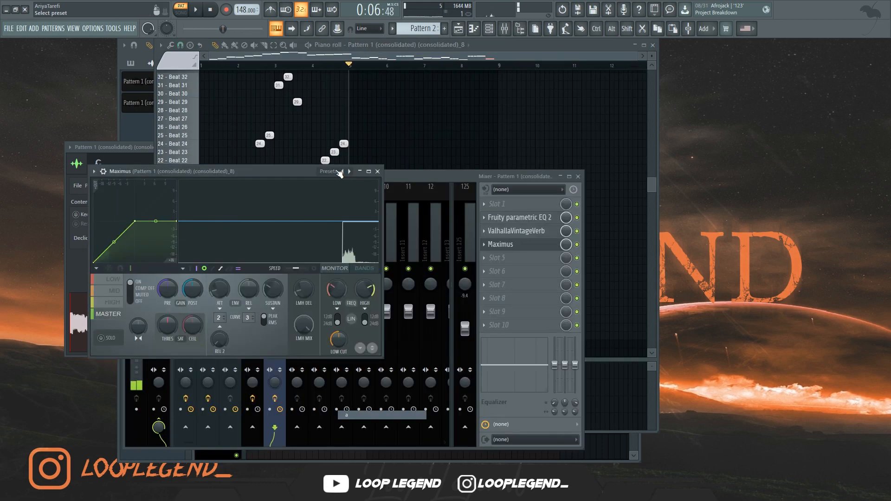
drag(341, 201, 340, 239)
drag(277, 201, 277, 239)
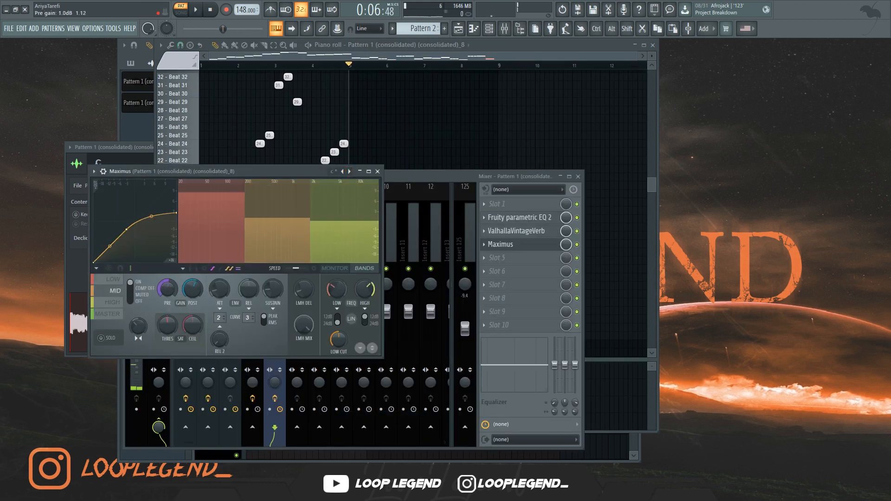
drag(211, 210, 212, 243)
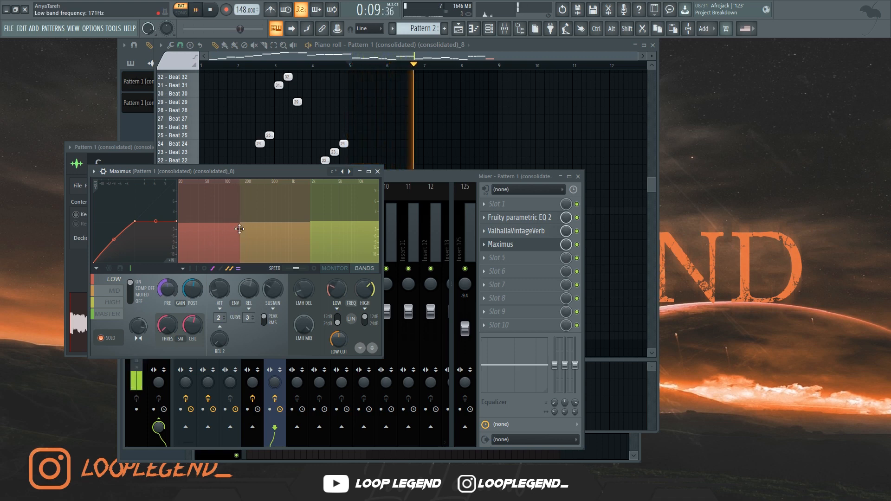
Move Maximus's high band crossover up in frequency and adjust the mid band's post gain with solo enabled.
click(314, 233)
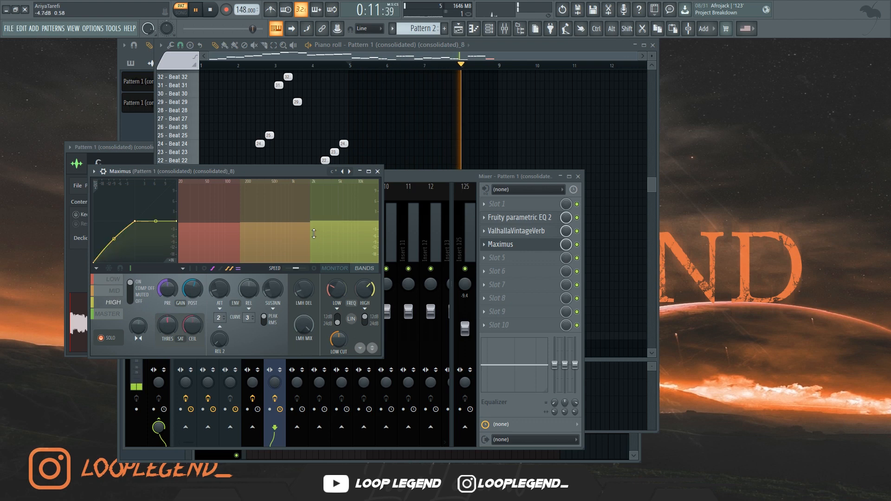
drag(310, 234, 344, 233)
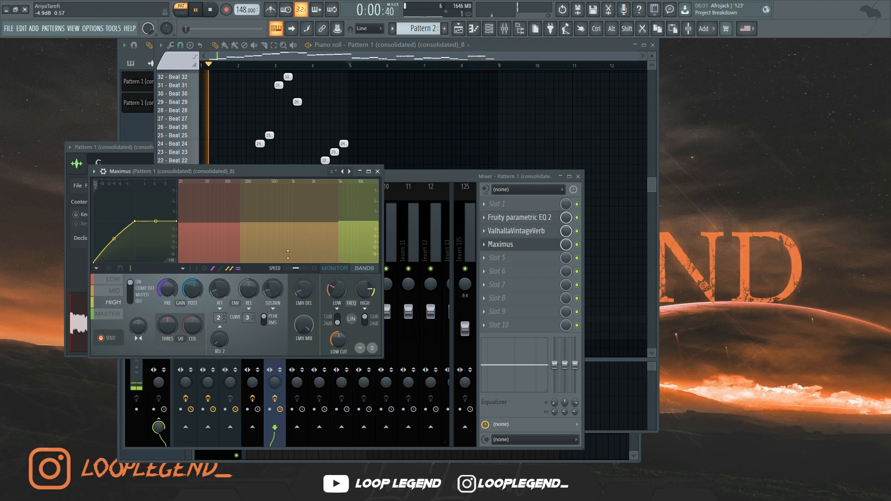
click(258, 242)
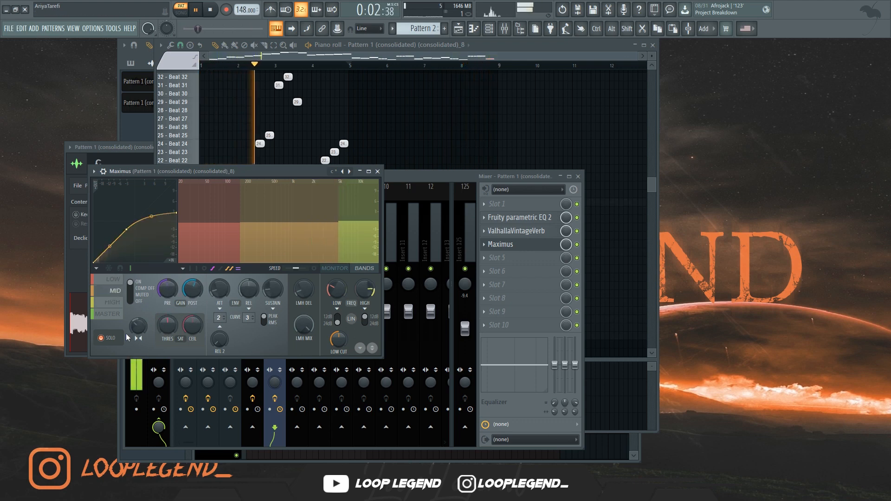
drag(192, 288, 192, 296)
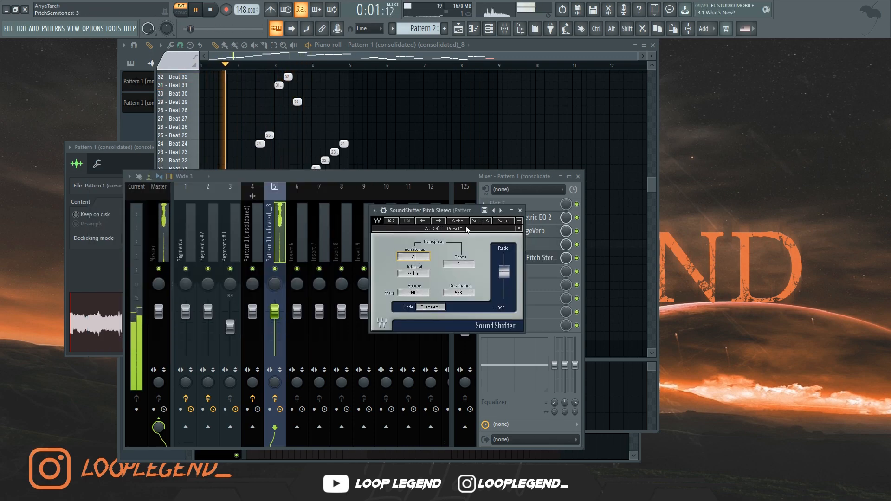
Add Fruity Delay 3 after SoundShifter Pitch Stereo with the Ping pong preset and set its delay time to 4.0.
drag(516, 195, 515, 274)
key(space)
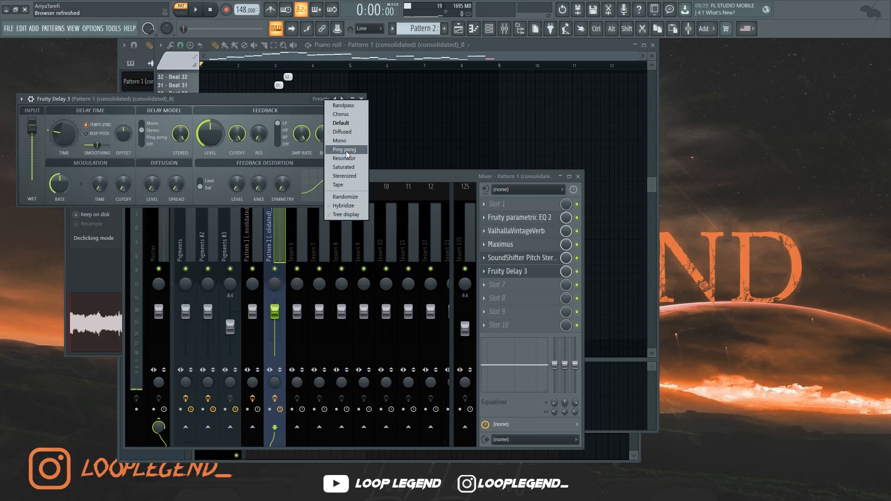
click(365, 153)
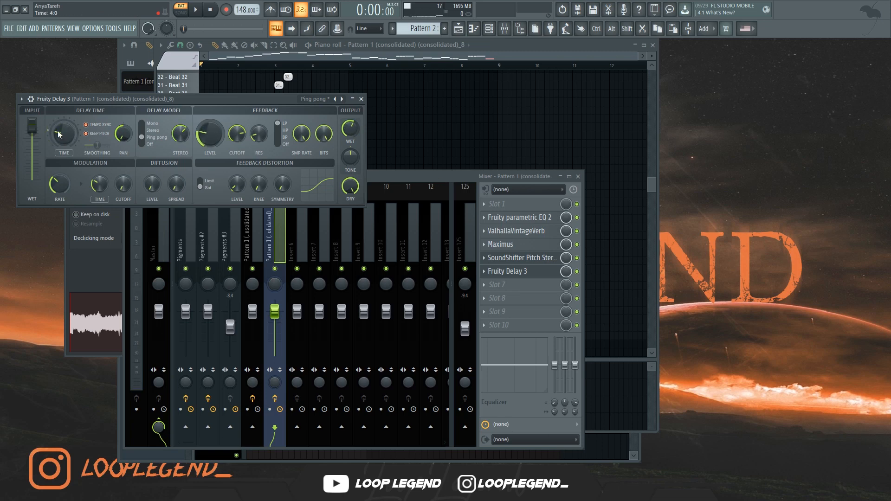
Audition HalfTime at 1 Bar and 2x, and raise the SoundShifter Pitch Stereo transposition beyond 10 semitones.
key(space)
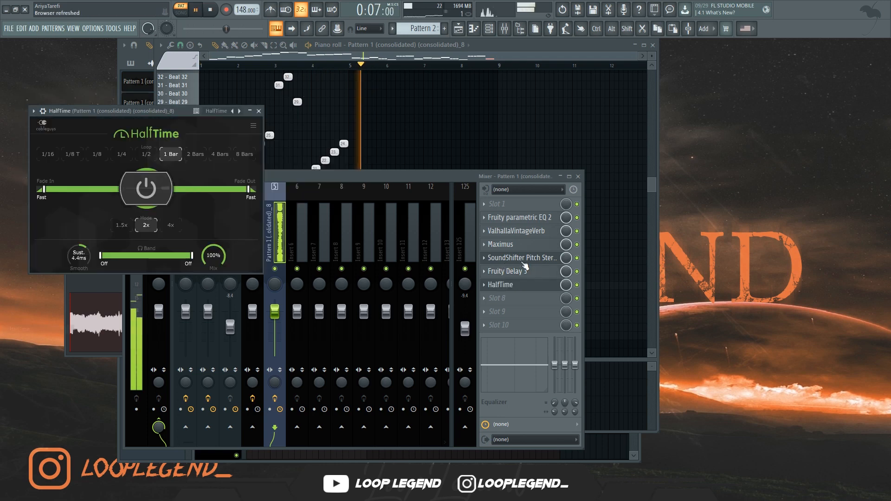
click(524, 259)
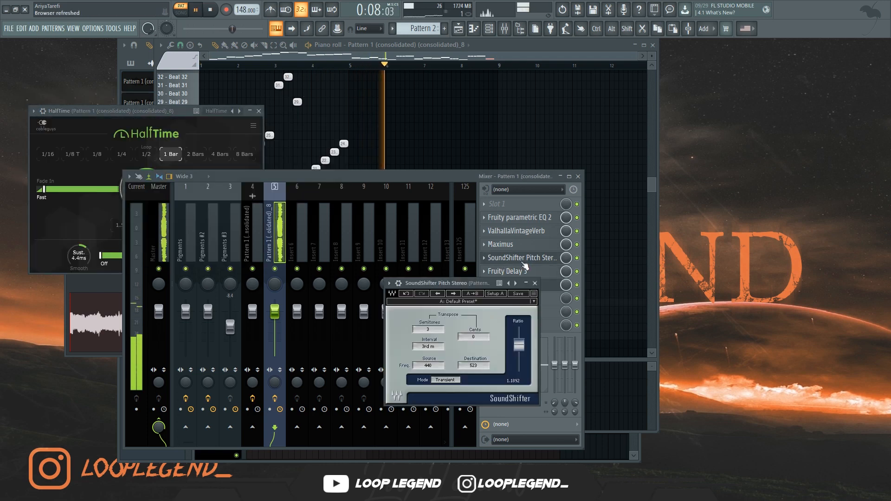
scroll(428, 333, up, 7)
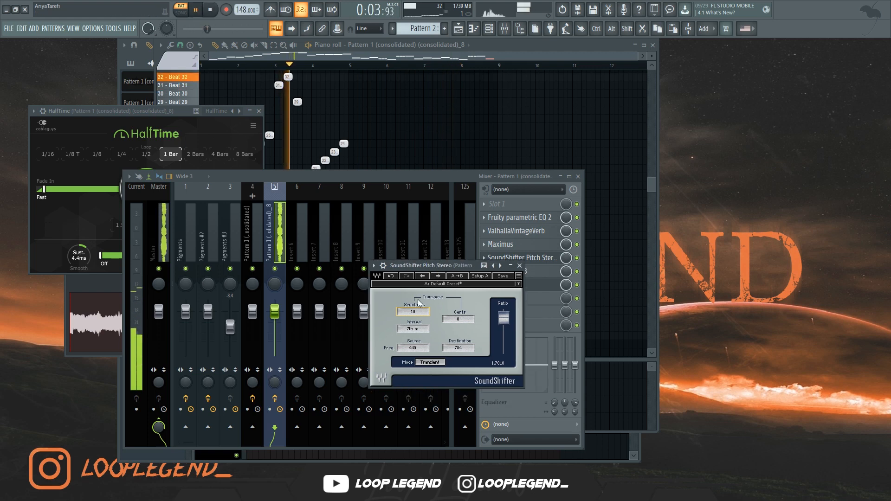
scroll(411, 315, up, 2)
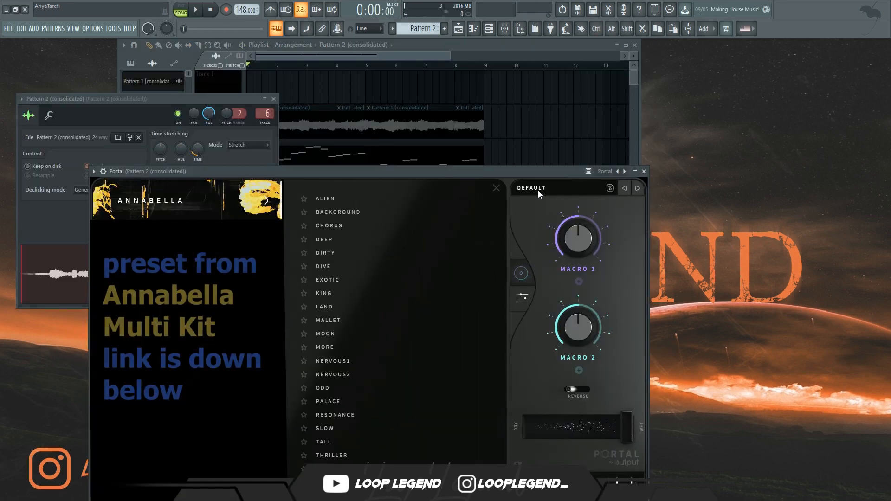
Choose a preset for Portal on the Pattern 2 (consolidated) insert and audition it.
click(466, 252)
key(space)
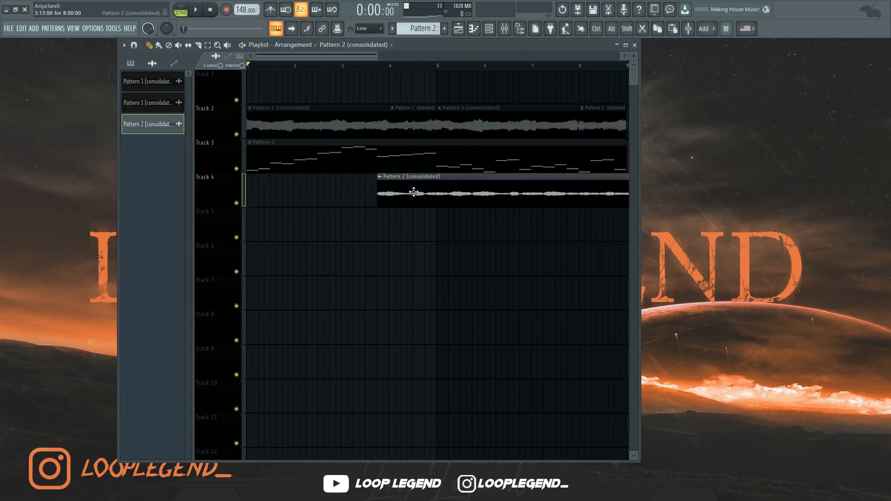
Start the Track 4 Pattern 2 (consolidated) clip at bar 3 and place a two-bar slice of the same audio before it at bar 1.
drag(413, 192, 370, 189)
click(274, 226)
key(c)
right_click(347, 223)
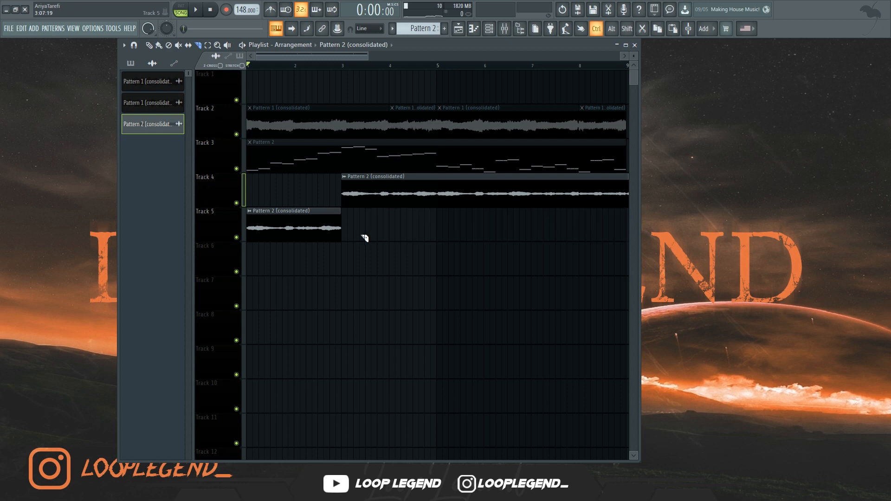
scroll(334, 238, down, 3)
drag(280, 221, 280, 188)
Select bars 1 to 13 of the playlist and consolidate the 12-bar Track 4 arrangement to a WAV audio clip.
drag(510, 67, 247, 66)
key(ctrl+alt+c)
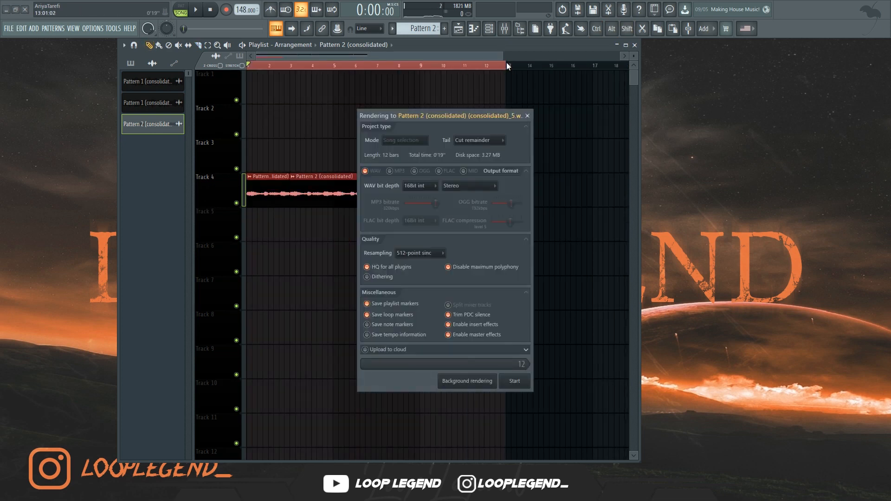
key(Return)
Slice the newly consolidated Track 5 clip, delete a piece of it, and undo the last edit.
scroll(207, 237, up, 4)
key(c)
click(358, 228)
right_click(353, 227)
key(ctrl+z)
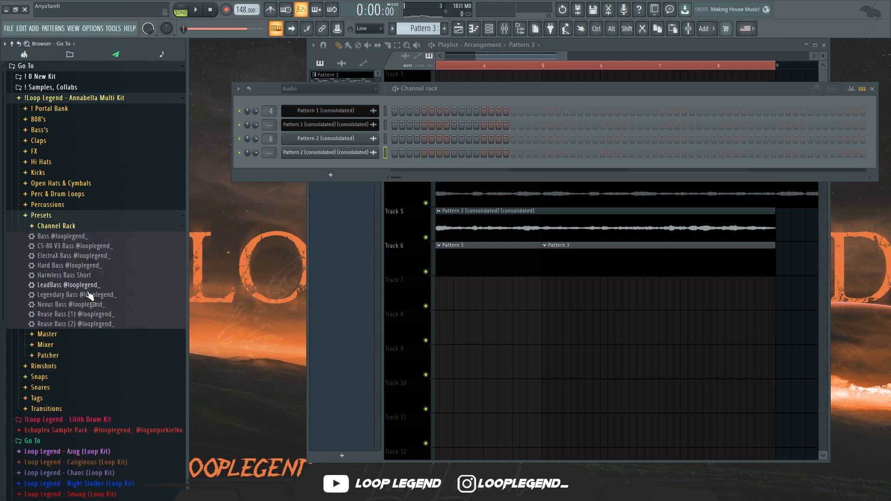
Load the Legendary Bass preset from the Annabella Multi Kit into the channel rack and audition its note with the loop.
drag(344, 185, 327, 166)
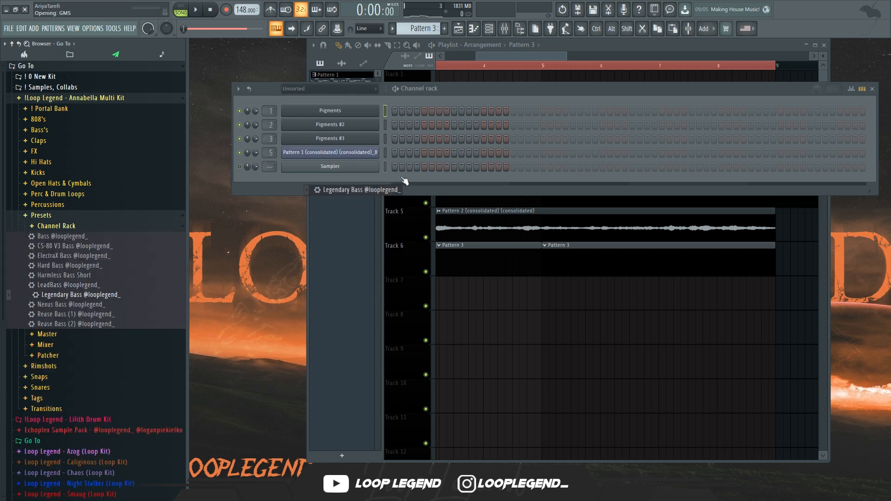
scroll(363, 203, up, 4)
key(space)
key(space)
Raise the Legendary Bass note by semitones to C7, auditioning each pitch against the loop.
key(shift+Up)
key(space)
key(space)
key(shift+Up)
key(shift+Up)
key(space)
key(space)
key(space)
key(shift+Up)
key(space)
key(space)
key(space)
key(shift+Up)
key(shift+Up)
key(shift+Up)
key(space)
key(space)
key(space)
key(space)
key(shift+Up)
key(space)
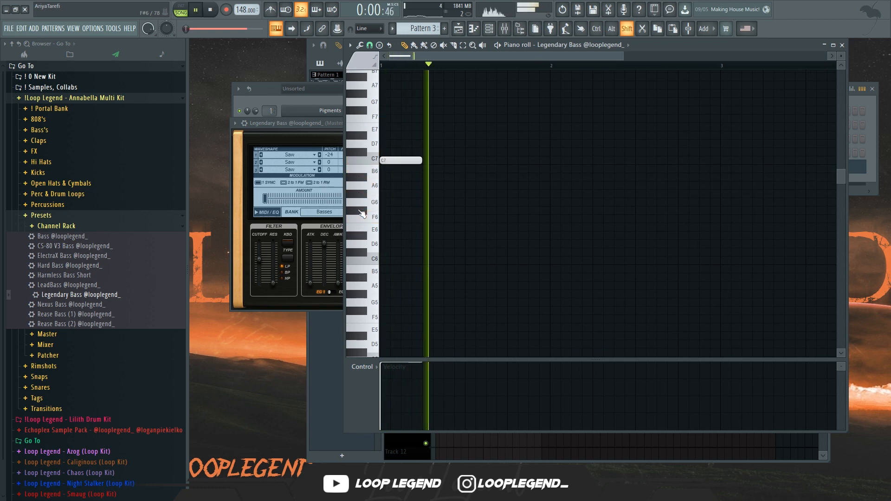
Lower the bass note by octaves to C4, auditioning it with the loop at each octave.
key(space)
key(space)
key(space)
key(space)
key(space)
key(ctrl+Down)
key(space)
key(space)
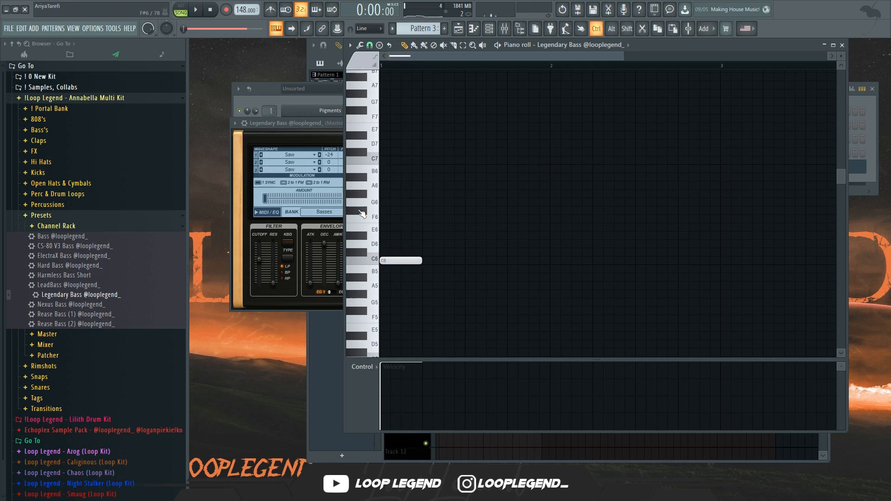
key(ctrl+Down)
key(space)
key(space)
key(ctrl+Down)
key(space)
key(space)
scroll(598, 280, down, 7)
key(space)
key(space)
Lengthen the C4 bass note to one bar, play it with the loop, and add another one-bar C4 note at bar 3.
drag(421, 287, 535, 286)
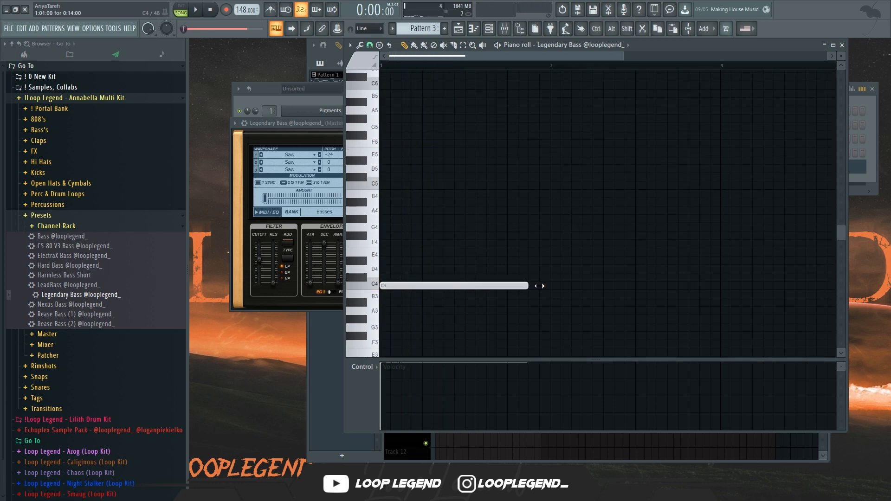
key(space)
ctrl+scroll(513, 275, down, 3)
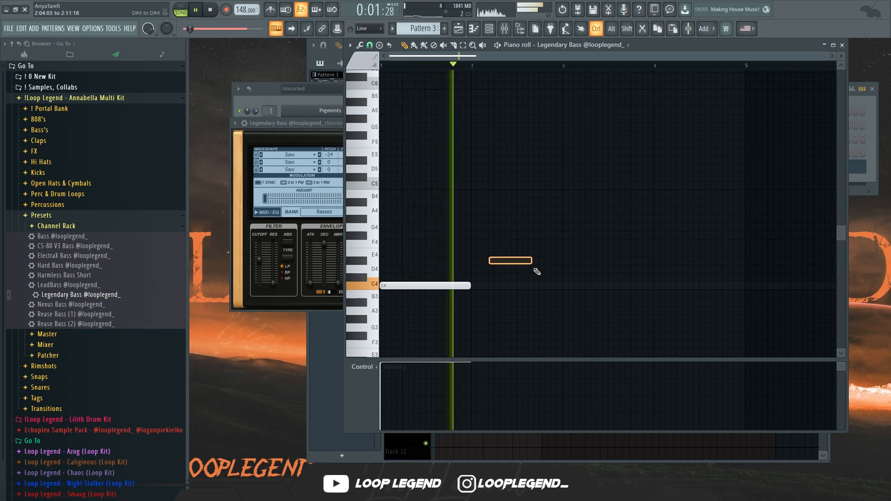
click(565, 286)
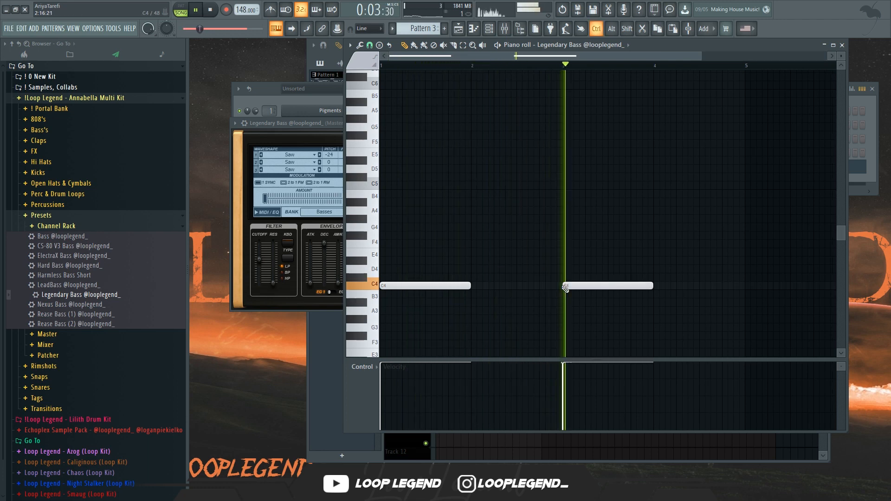
Select all bass notes across bars 1 to 4 and duplicate them.
ctrl+scroll(554, 299, down, 2)
key(ctrl+a)
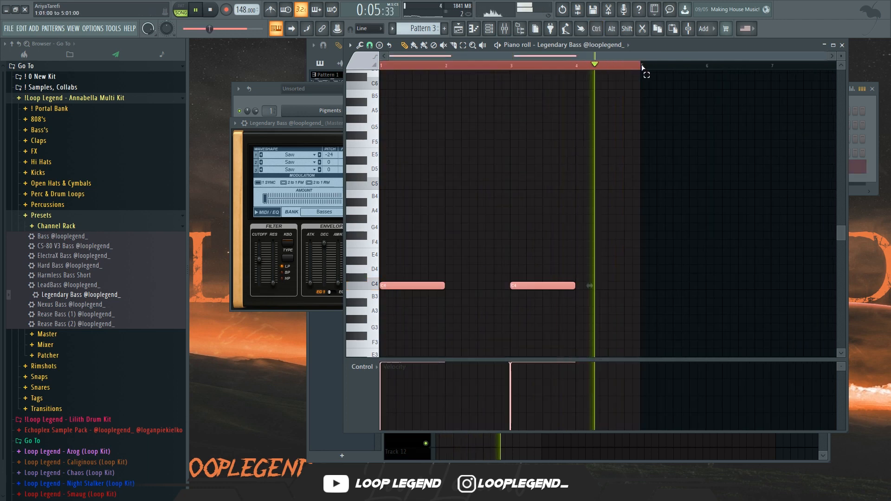
key(ctrl+b)
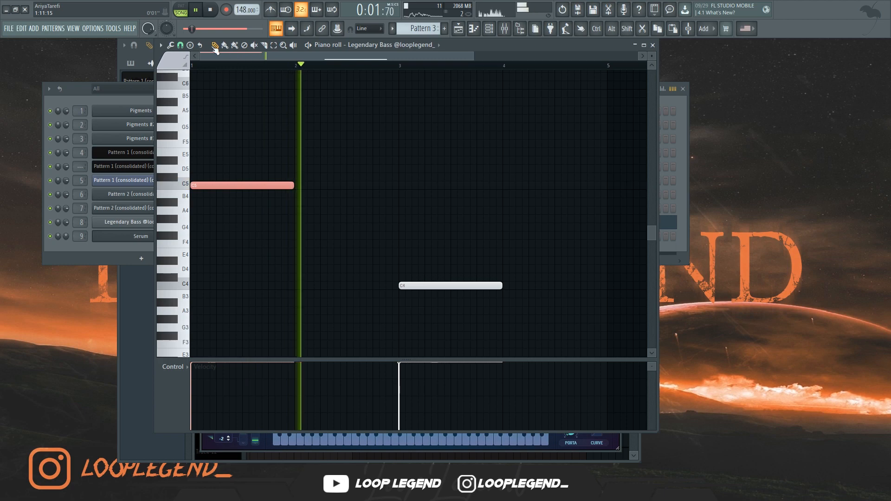
Open the Serum channel and load the PAD - LIMBO preset from the FLUX Serum Bank.
click(384, 45)
click(369, 144)
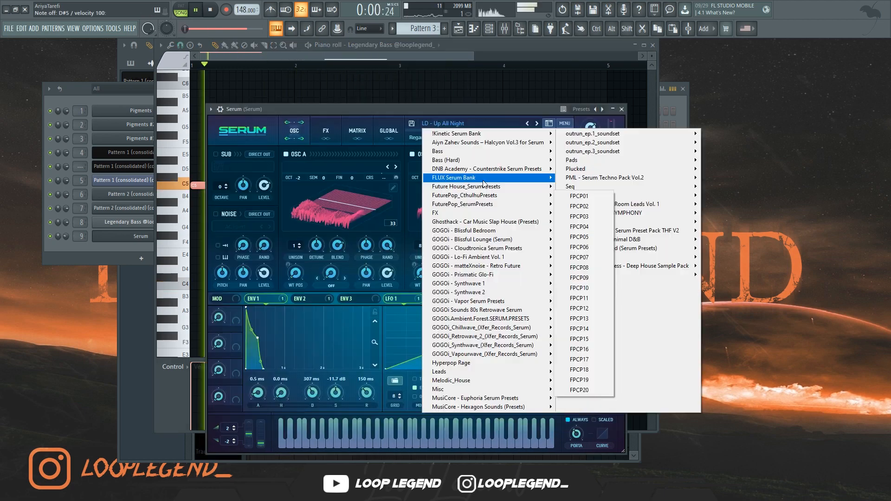
mouse_move(487, 178)
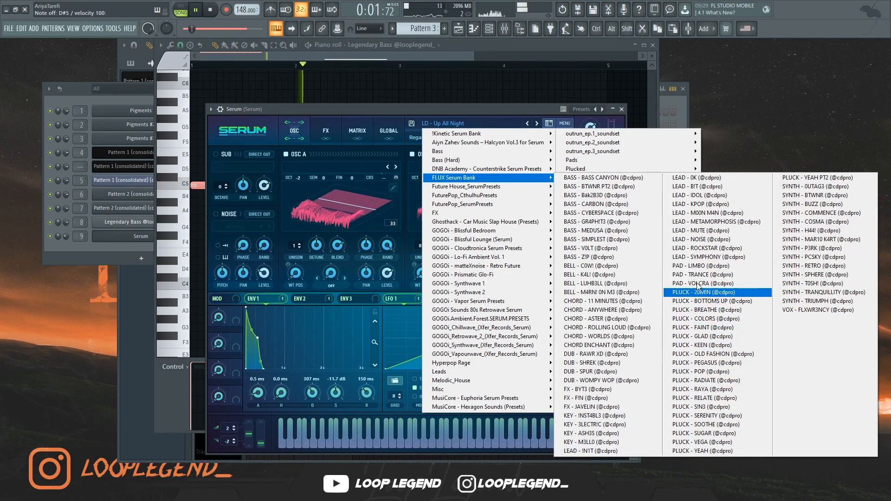
click(693, 266)
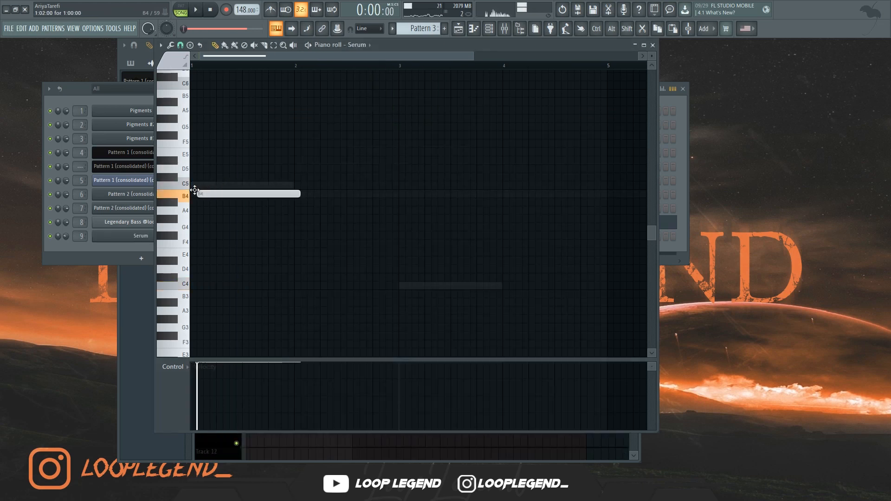
In Serum's piano roll, move the one-bar note to C5 at the start of bar 1 and add a D#5 above it.
drag(195, 189, 173, 180)
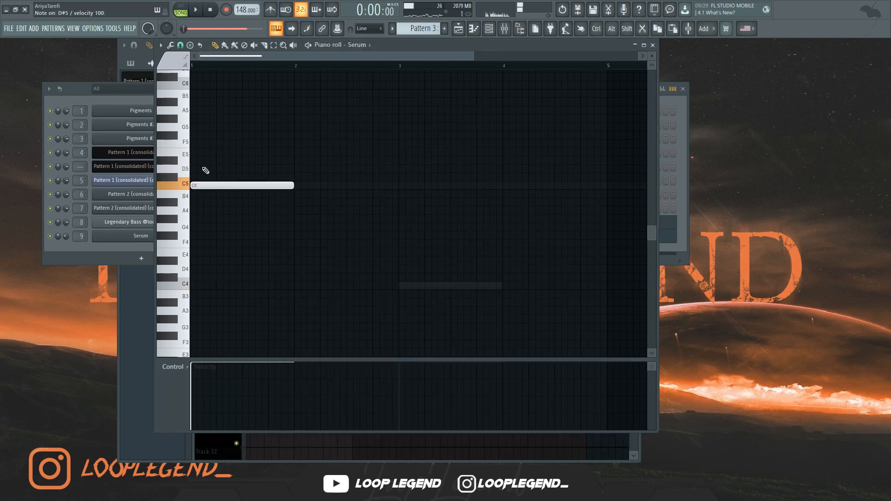
drag(206, 161, 189, 160)
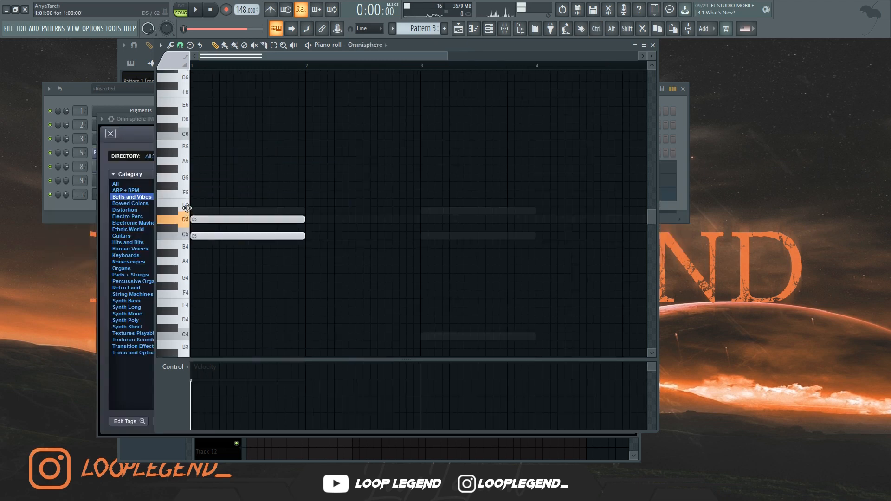
In Omnisphere's piano roll, build a bar 1 chord of C5, G#5 and a D#5 starting on beat 2, auditioning the notes.
drag(223, 215, 222, 271)
key(space)
key(space)
ctrl+click(220, 208)
key(space)
click(220, 204)
key(space)
drag(238, 205, 238, 213)
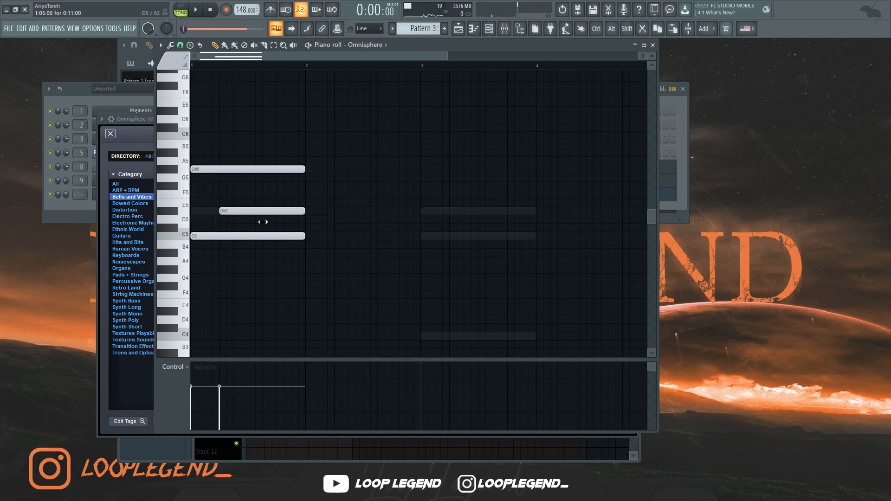
Play the Omnisphere chord, duplicate its notes along the pattern, and clear the selection.
key(space)
key(ctrl+b)
key(ctrl+d)
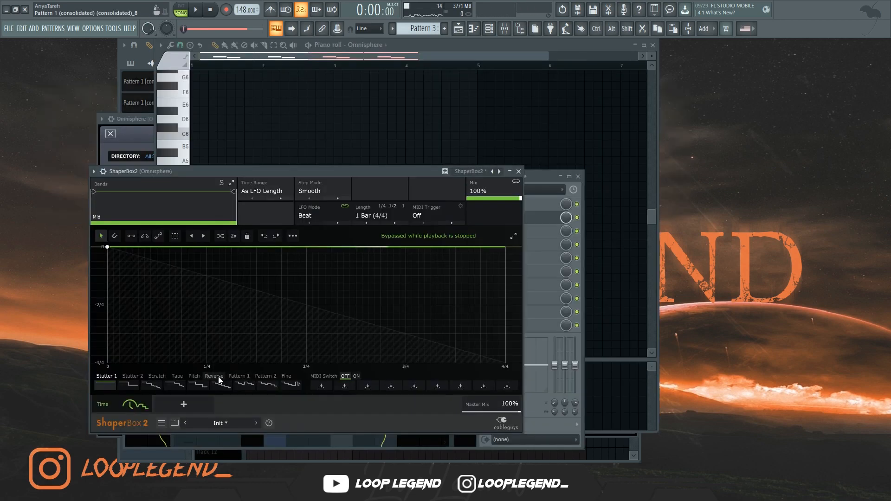
Apply a preset time curve in ShaperBox2 and create an automation clip for HalfTime's mix level on the Omnisphere mixer track.
click(258, 385)
key(space)
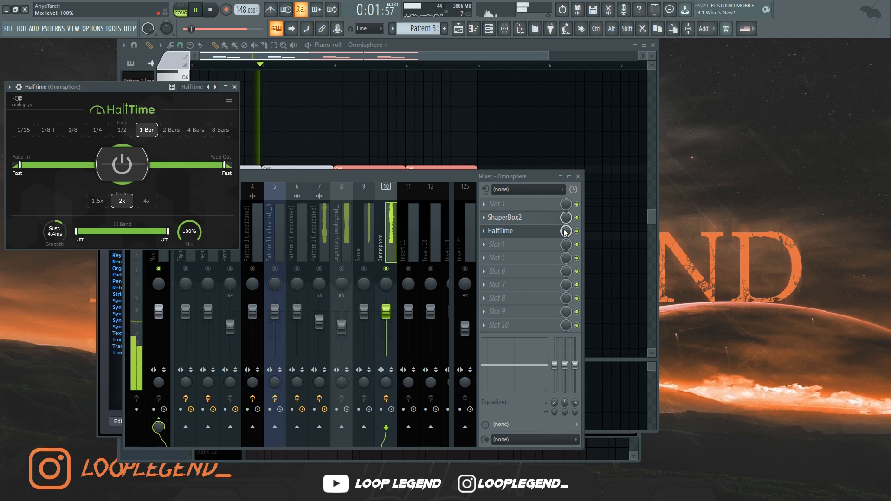
key(space)
drag(565, 232, 568, 217)
right_click(567, 234)
click(590, 302)
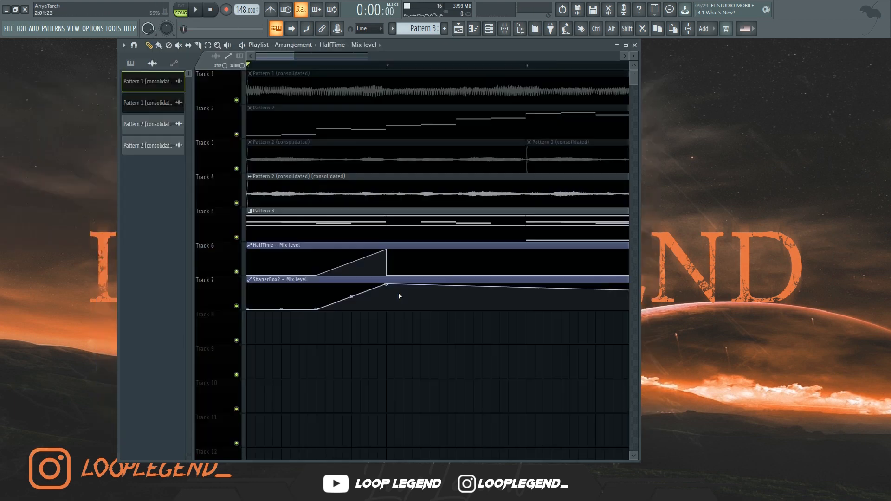
Shape the ShaperBox2 mix level automation to drop to zero at bar 2, and play it back.
right_click(389, 305)
key(space)
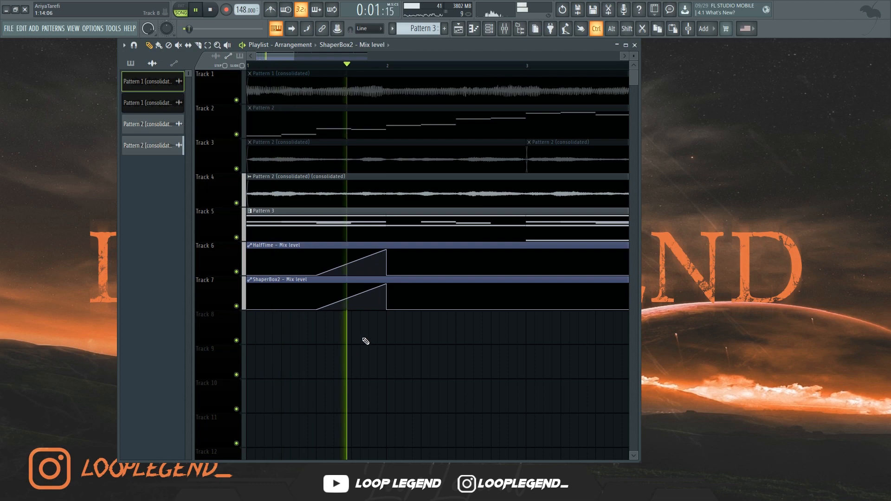
scroll(364, 340, down, 3)
Select all G#5 notes in Omnisphere's piano roll, lower them by one semitone, and play the pattern.
ctrl+click(179, 172)
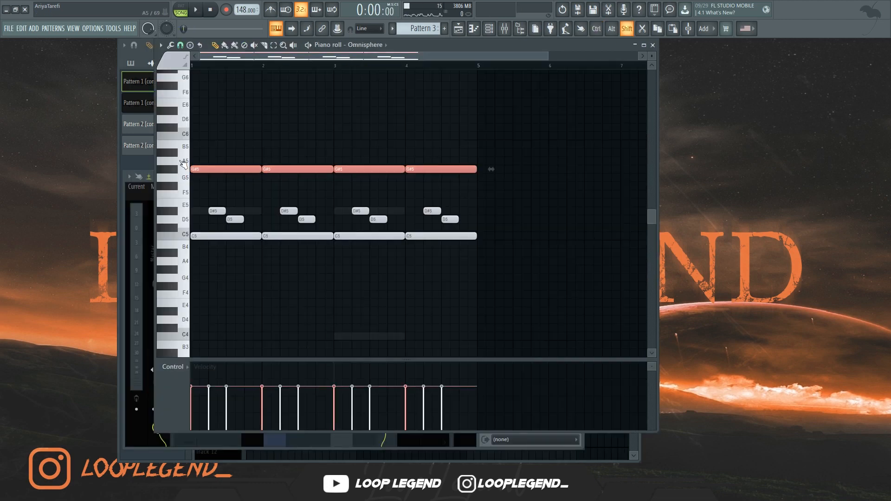
key(Down)
key(space)
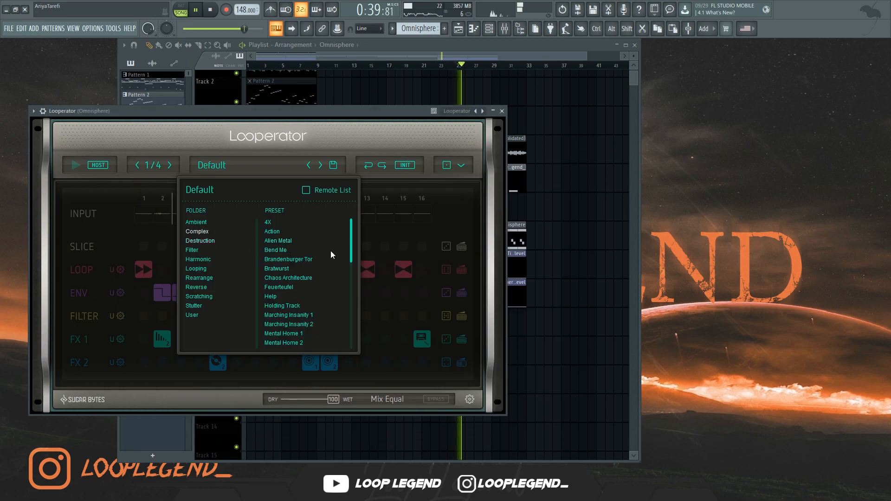
Try the Complex preset Brandenburger Tor in Looperator on the Omnisphere track and alter its filter row.
click(296, 258)
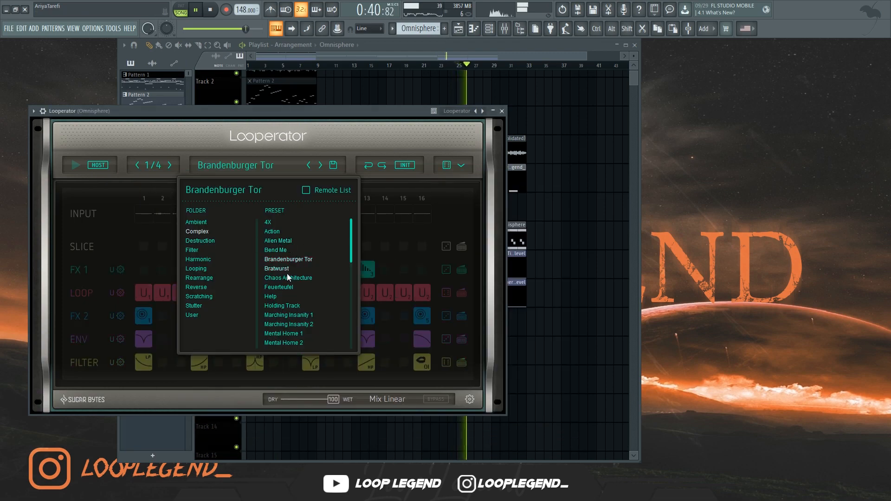
key(F9)
key(F9)
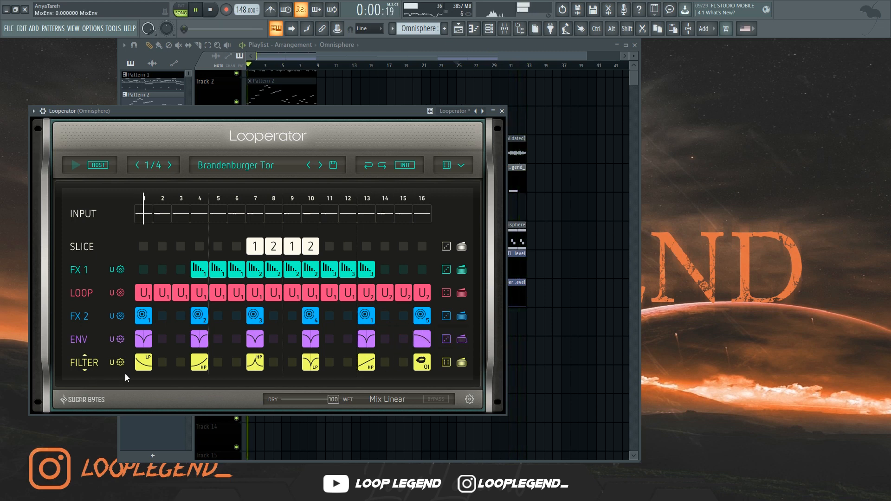
click(460, 364)
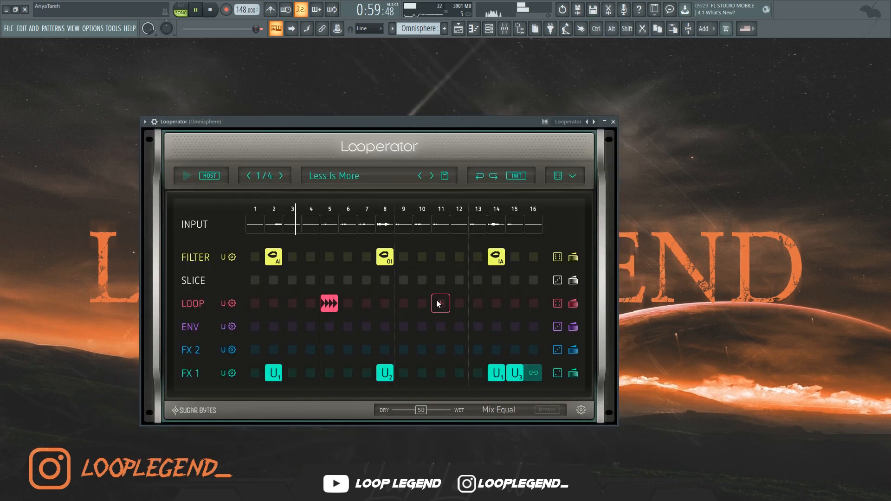
In Looperator's Less Is More preset, assign a forward-backward loop shape to step 11 of the Loop row.
click(439, 302)
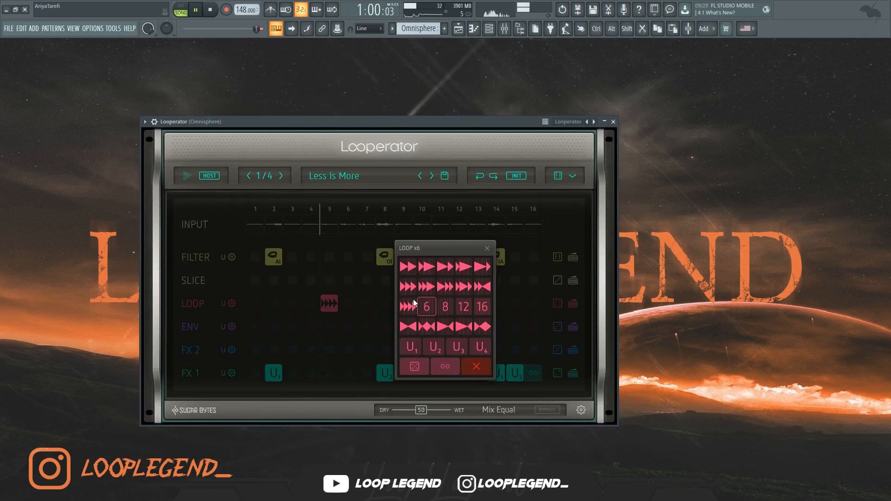
click(406, 327)
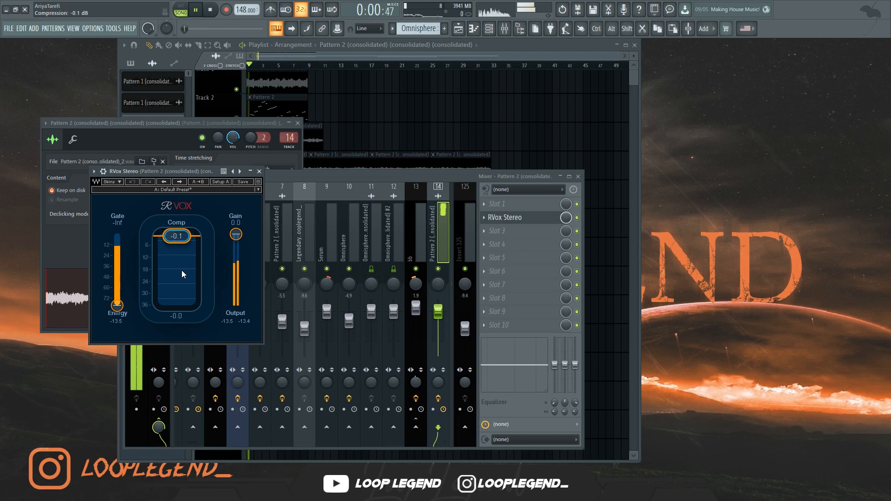
Increase the RVox Stereo compression on the consolidated Pattern 2 mixer track.
scroll(181, 272, down, 5)
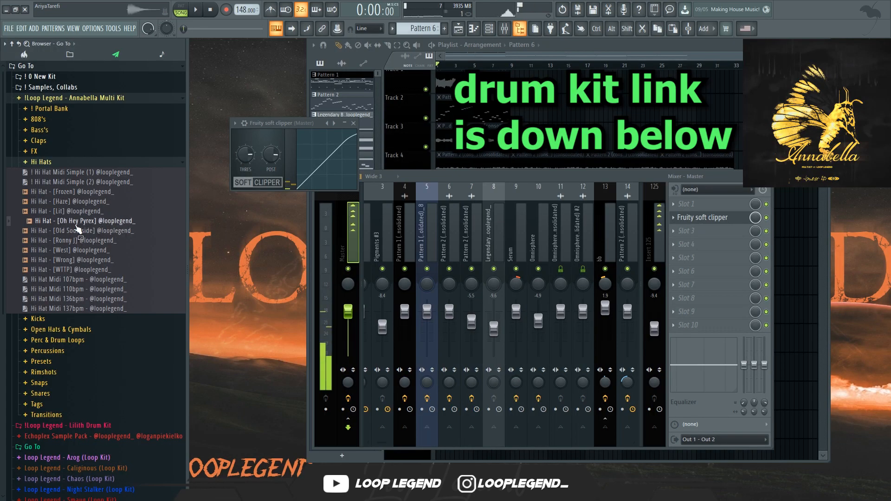
Add the Hi Hat - [Oh Hey Pyrex] sample as a new channel and raise its sample start slightly.
right_click(75, 225)
click(86, 231)
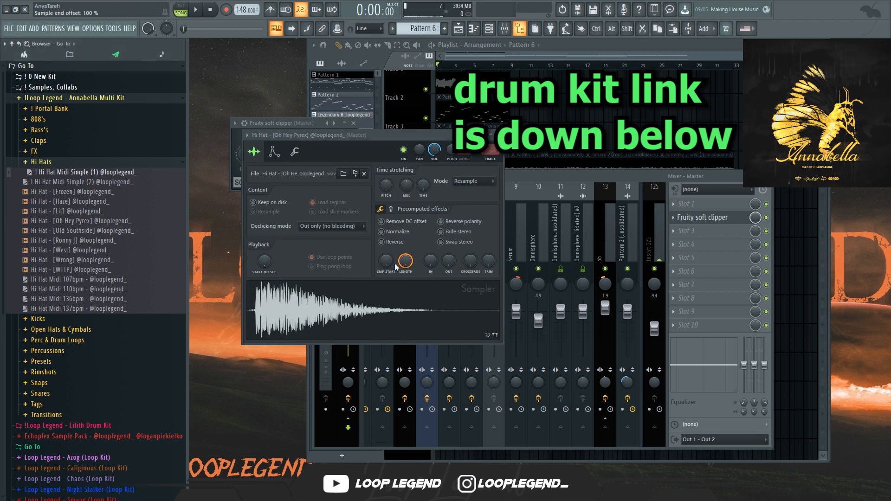
drag(386, 261, 386, 257)
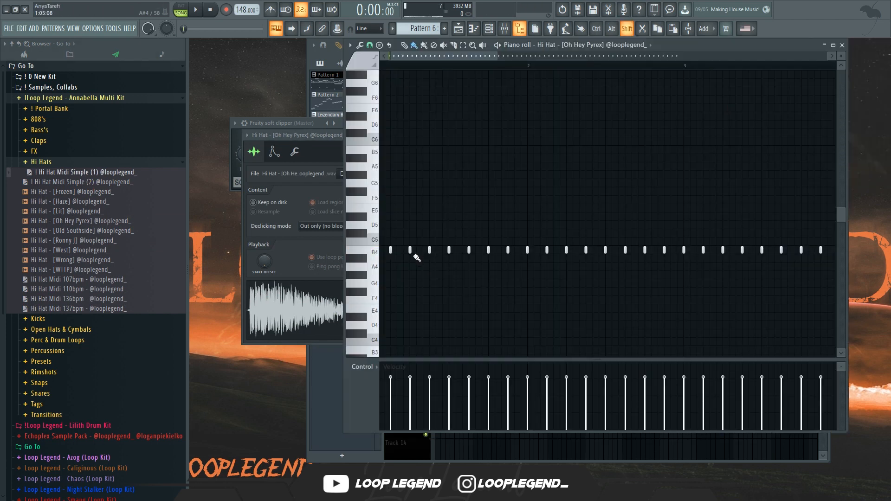
Vary the hi-hats in bars 1 and 2 with a four-note A#4 roll, several deleted hits, and one bar 2 hit lowered to A4.
key(space)
right_click(465, 252)
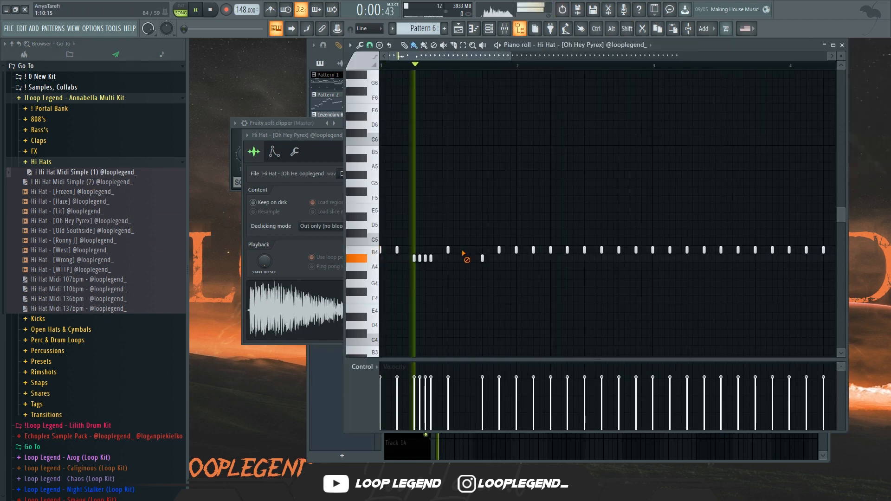
key(space)
right_click(396, 250)
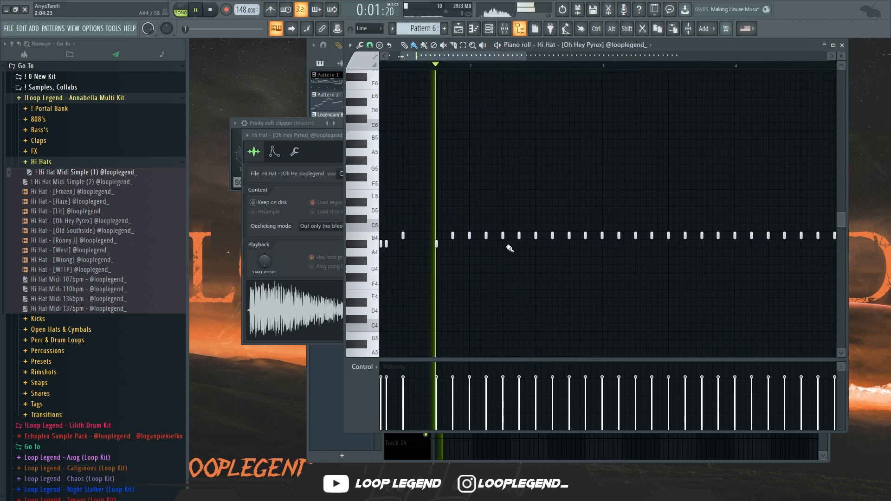
drag(502, 236, 503, 252)
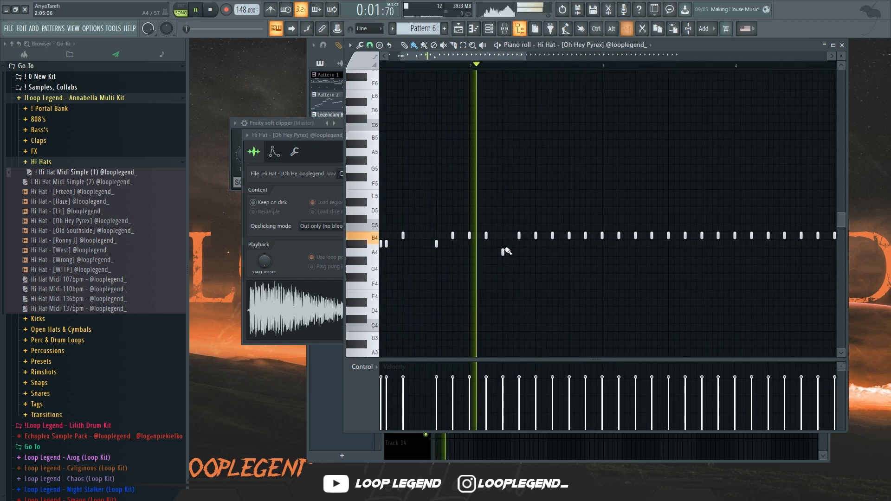
right_click(570, 236)
Delete the hi-hat notes beyond the first two bars and duplicate the remaining notes into bars 3 and 4.
key(space)
scroll(517, 251, down, 5)
drag(802, 178, 465, 304)
key(Delete)
key(ctrl+a)
key(ctrl+b)
Change the snap setting and copy bar 3's four-note hi-hat roll directly behind the original, auditioning the result.
click(370, 45)
click(386, 116)
key(ctrl+d)
scroll(418, 121, up, 3)
click(525, 65)
scroll(556, 261, up, 3)
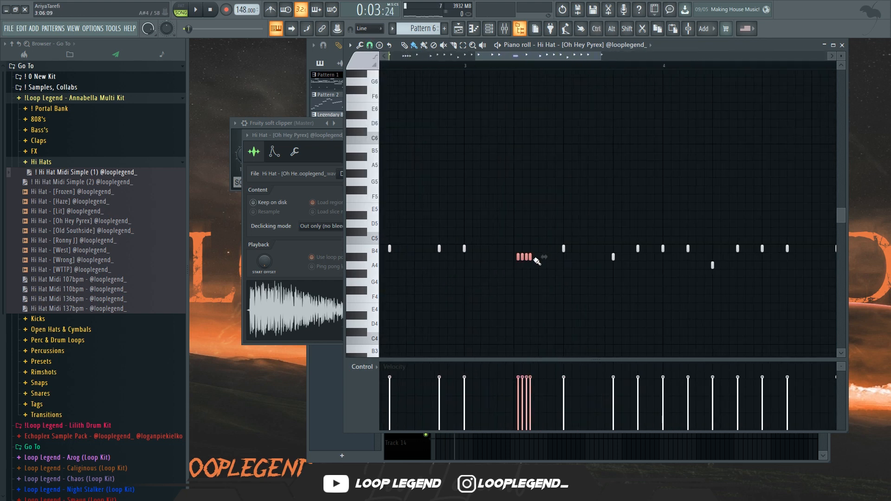
scroll(539, 258, up, 2)
drag(515, 257, 553, 258)
key(space)
click(559, 258)
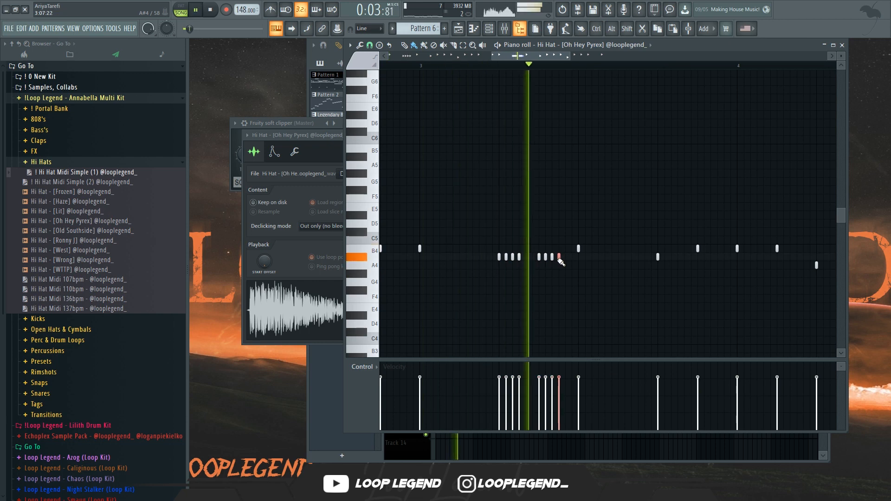
key(space)
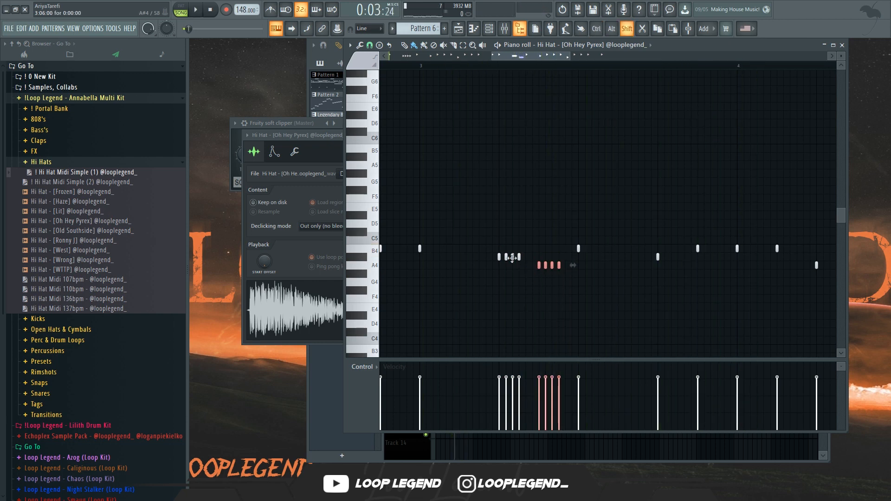
Reduce the velocities of bar 3's hi-hat rolls, with the copied roll on G4 and the following hit on A4.
scroll(578, 288, down, 4)
key(space)
ctrl+click(578, 249)
scroll(577, 251, up, 1)
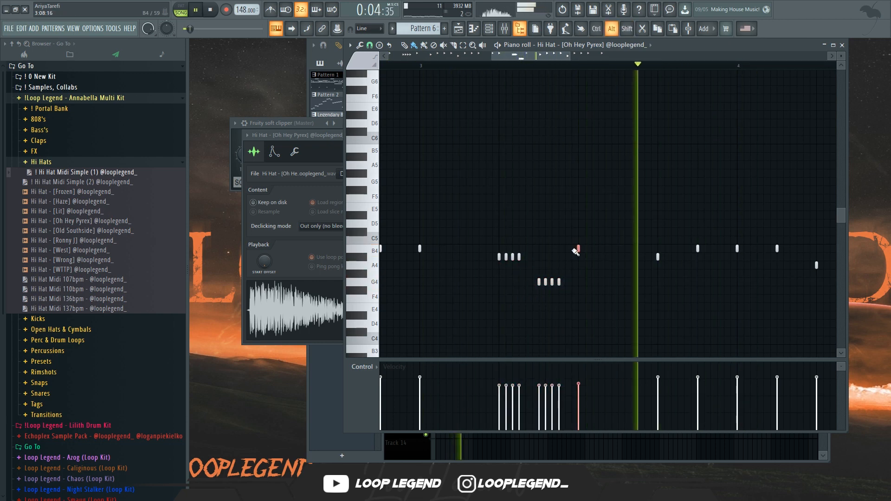
drag(576, 273, 528, 291)
scroll(557, 284, down, 2)
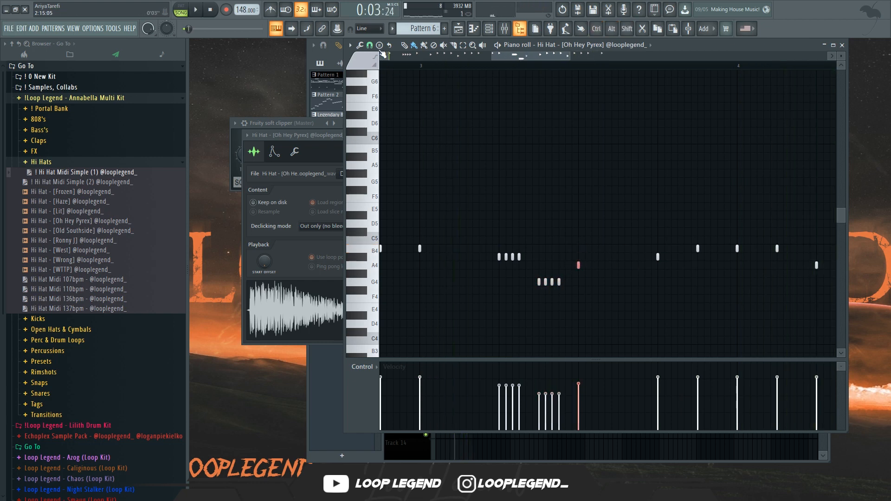
Add a four-note A4 roll in the second half of bar 4, and duplicate the four-bar hi-hat pattern into bars 5 to 8.
click(370, 45)
click(380, 126)
key(space)
scroll(687, 248, down, 1)
scroll(659, 269, right, 3)
scroll(644, 278, down, 4)
scroll(694, 252, up, 1)
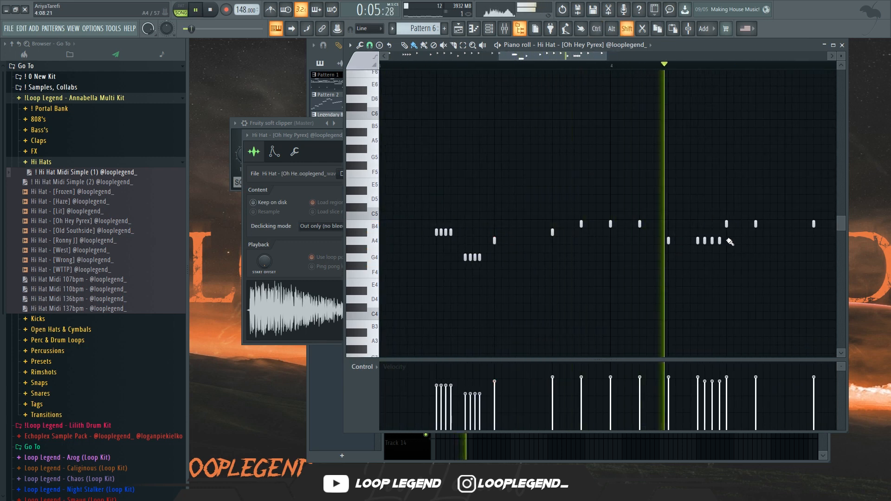
scroll(705, 185, down, 4)
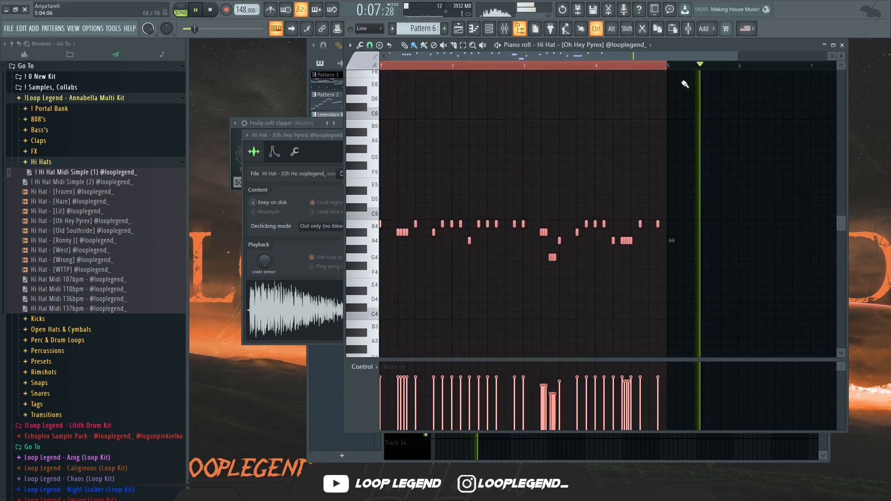
drag(682, 84, 569, 183)
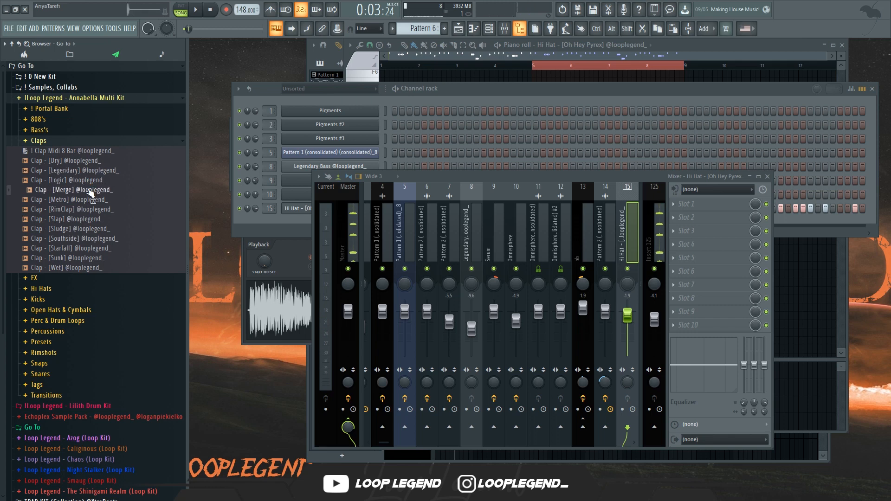
Add the Clap - [Merge] sample as a new channel, load the Clap Midi 8 Bar pattern onto it, and play it.
right_click(89, 191)
click(100, 198)
drag(88, 152, 278, 161)
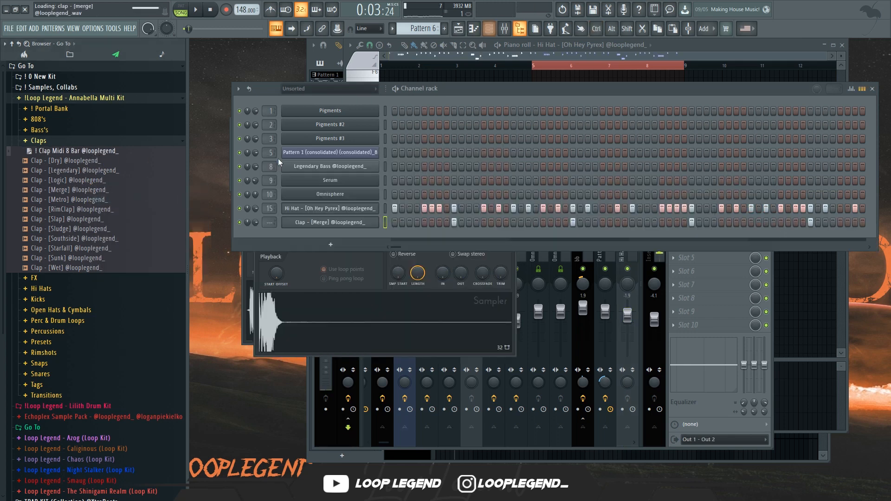
key(space)
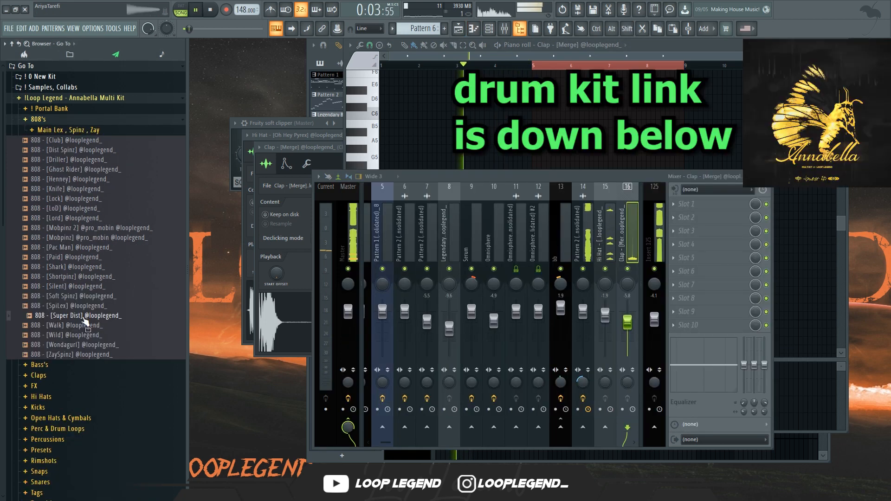
Add the 808 - [SpiLex] sample as a new channel and place C5 notes at bar 1, late in bar 1 and mid-bar 2.
right_click(86, 306)
click(98, 310)
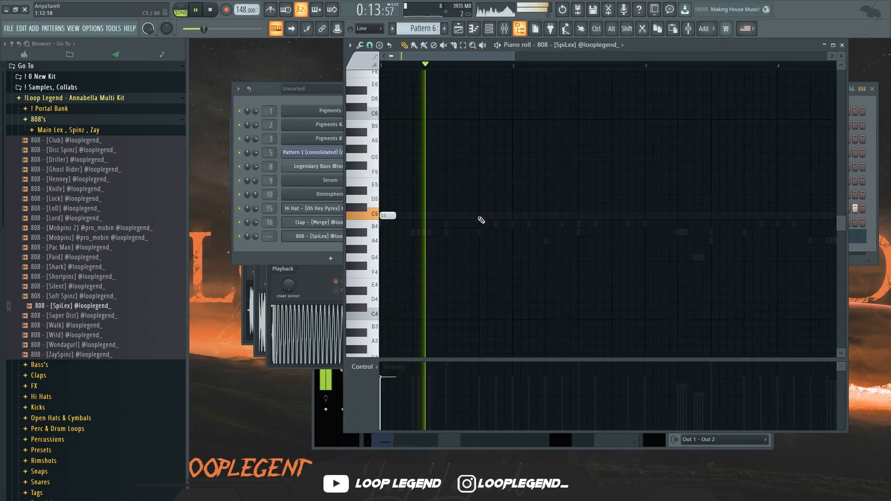
click(480, 217)
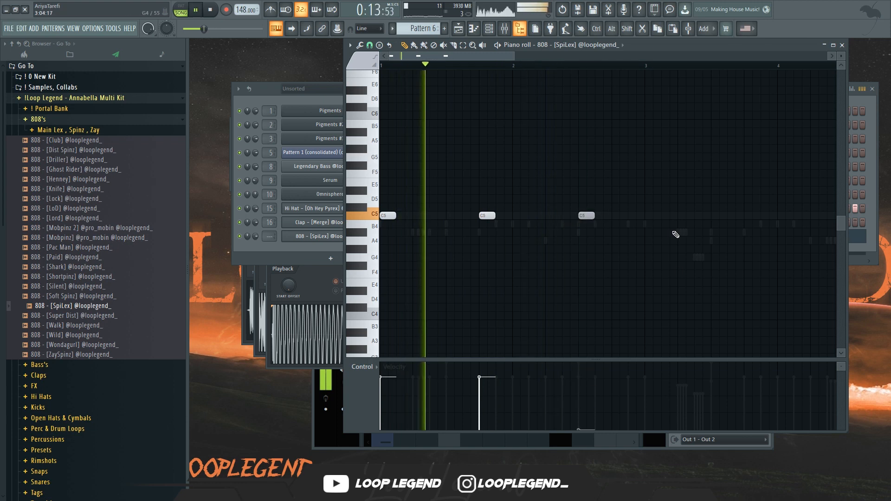
Make the 808 notes legato and duplicate them into bars 3 and 4.
key(ctrl+l)
key(ctrl+b)
scroll(649, 256, down, 3)
drag(642, 287, 618, 302)
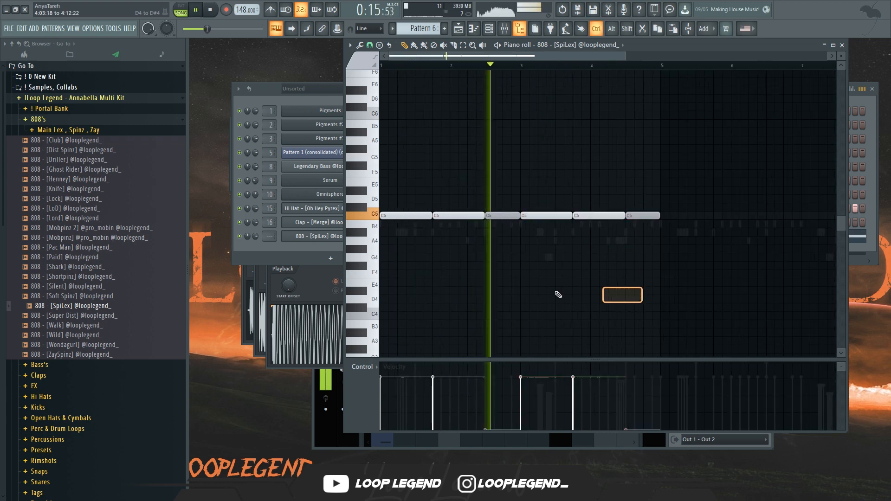
Shorten the 808 notes again and add extra C5 hits in the second half of bar 3 and late in bar 4.
key(shift+d)
scroll(553, 241, up, 3)
drag(597, 214, 629, 216)
key(space)
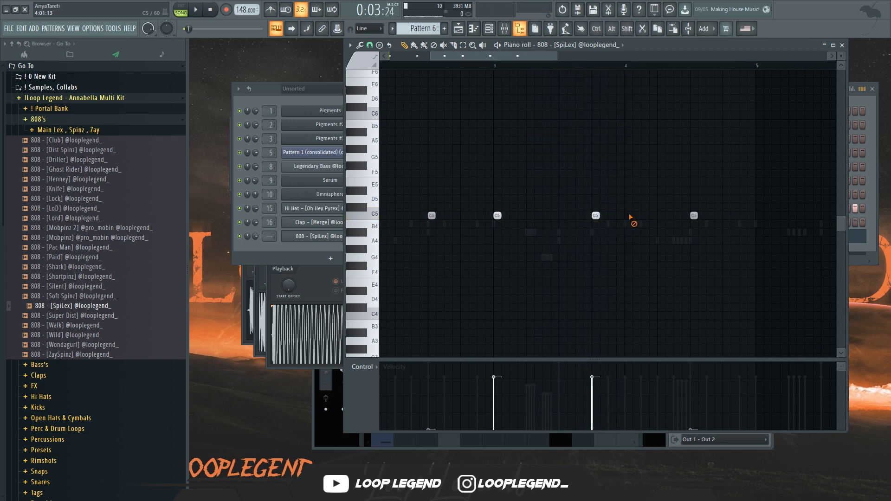
key(space)
click(580, 215)
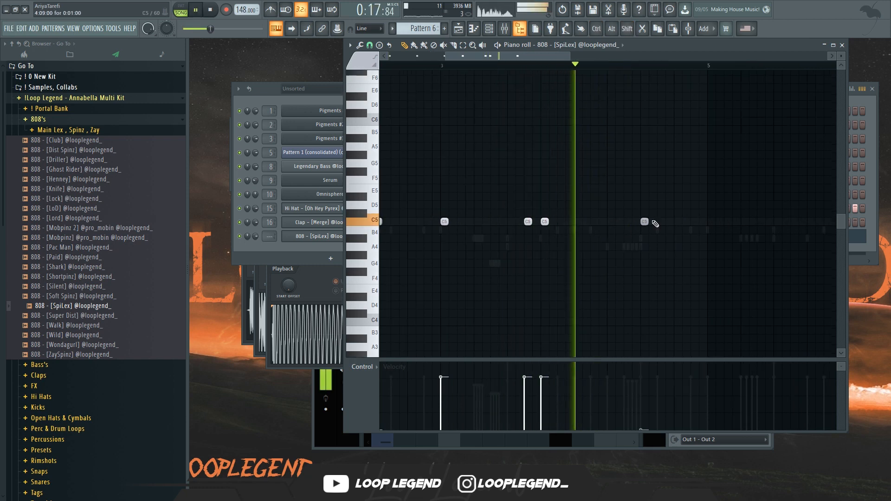
click(695, 221)
click(712, 222)
right_click(713, 222)
Make the revised 808 notes legato and duplicate the four-bar pattern into bars 5 to 8.
key(ctrl+l)
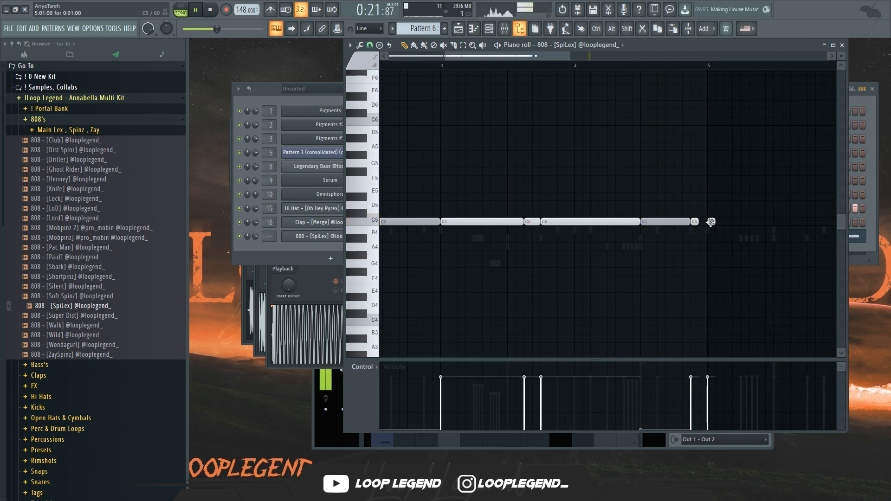
scroll(659, 297, down, 4)
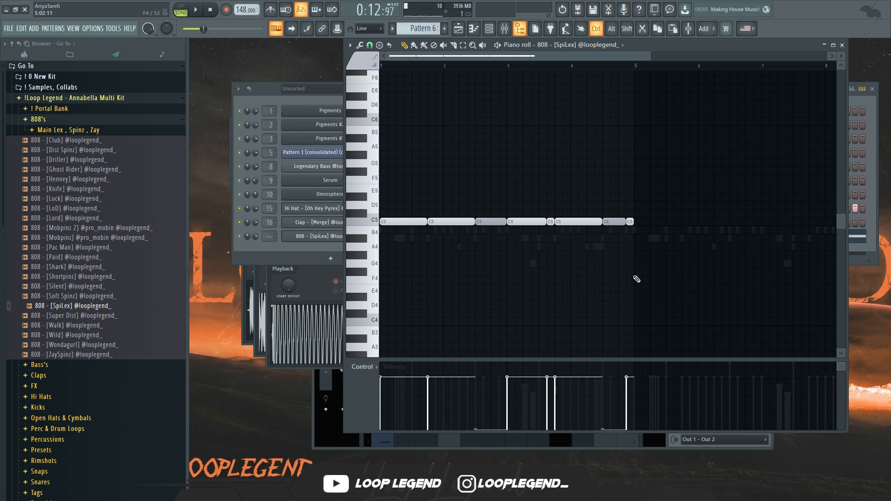
key(ctrl+b)
Select the 808 notes starting mid-bar in bars 2, 4, 6 and 8 and lower them one octave to C4.
scroll(639, 282, down, 3)
scroll(444, 223, up, 2)
ctrl+click(444, 223)
ctrl+shift+click(547, 223)
ctrl+shift+click(653, 223)
ctrl+shift+click(754, 223)
key(ctrl+Down)
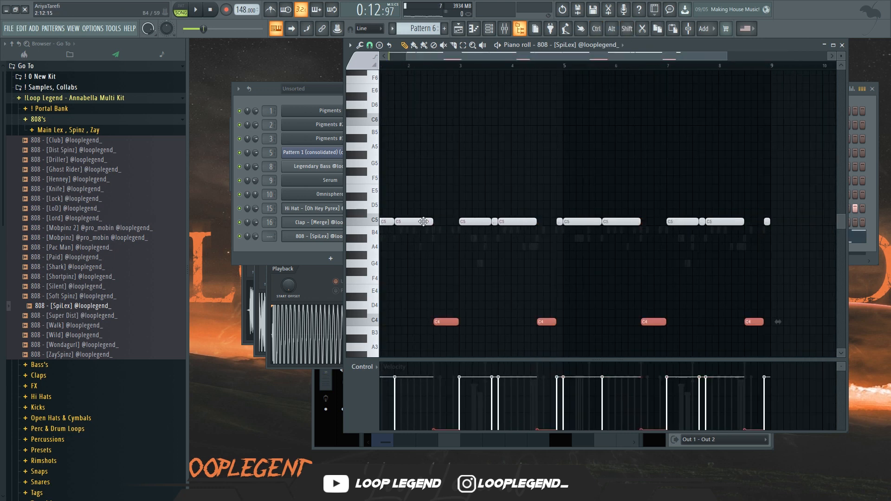
Select all the C5 notes of the 808, raise their velocity to maximum, and play the pattern.
drag(362, 204, 362, 234)
scroll(518, 223, up, 4)
key(space)
scroll(473, 188, down, 2)
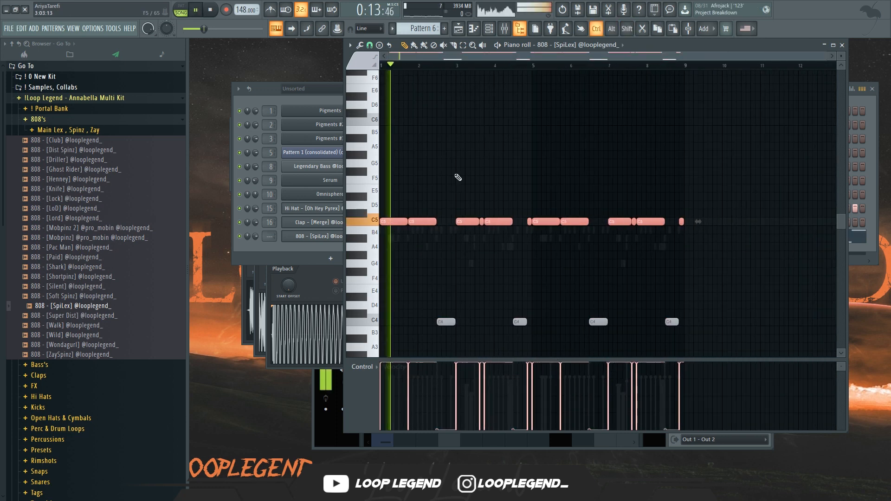
Reduce the velocity of the short C5 808 hits at the ends of bars 4 and 8.
ctrl+click(483, 172)
drag(487, 162, 465, 176)
scroll(551, 198, up, 3)
drag(505, 217, 513, 232)
click(505, 375)
scroll(603, 300, down, 3)
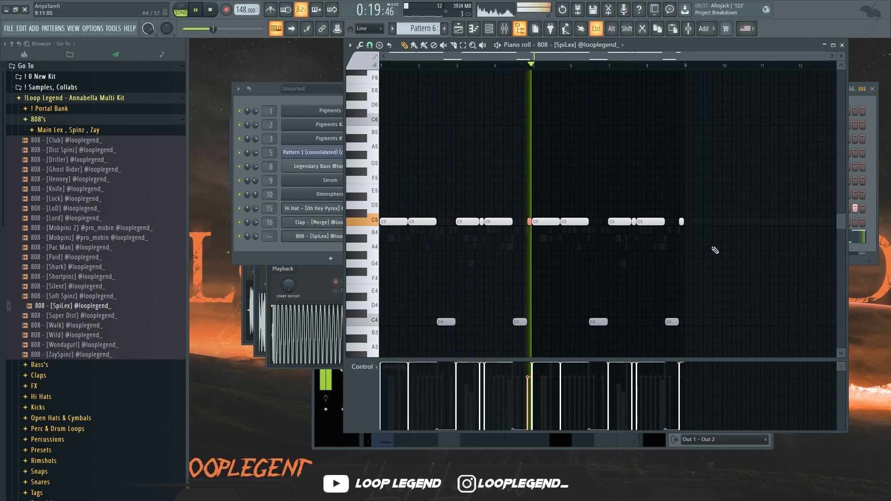
Replace the C4 808 note in bar 8 with extra short C5 hits around and after the middle of the bar.
scroll(692, 237, up, 3)
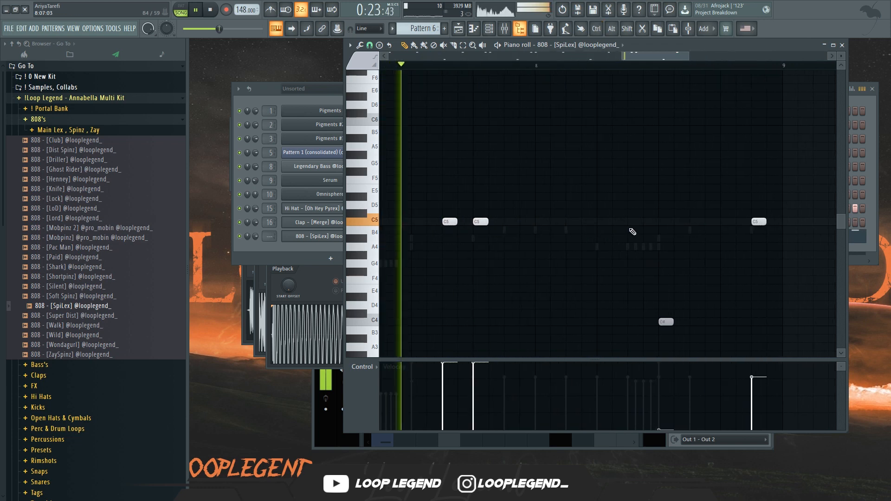
click(632, 221)
click(661, 221)
right_click(666, 322)
key(space)
key(space)
click(604, 221)
click(634, 221)
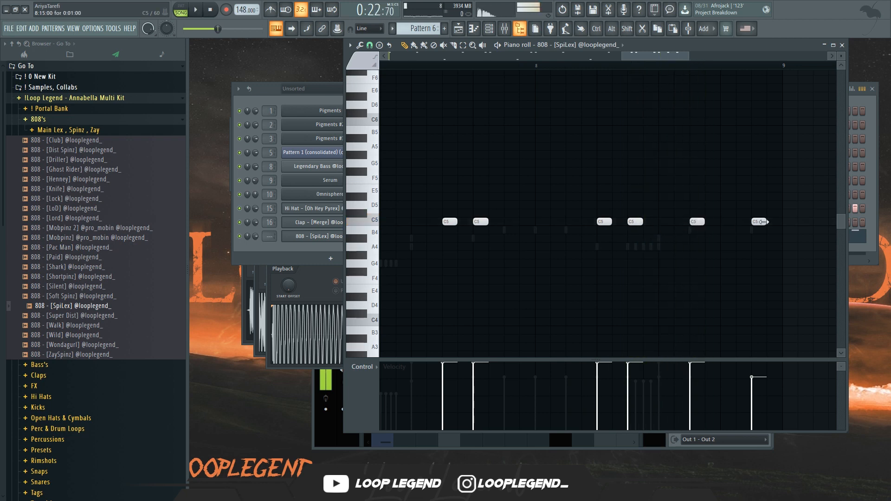
Make the revised 808 notes legato so each one runs up to the next.
ctrl+scroll(761, 225, down, 2)
key(ctrl+l)
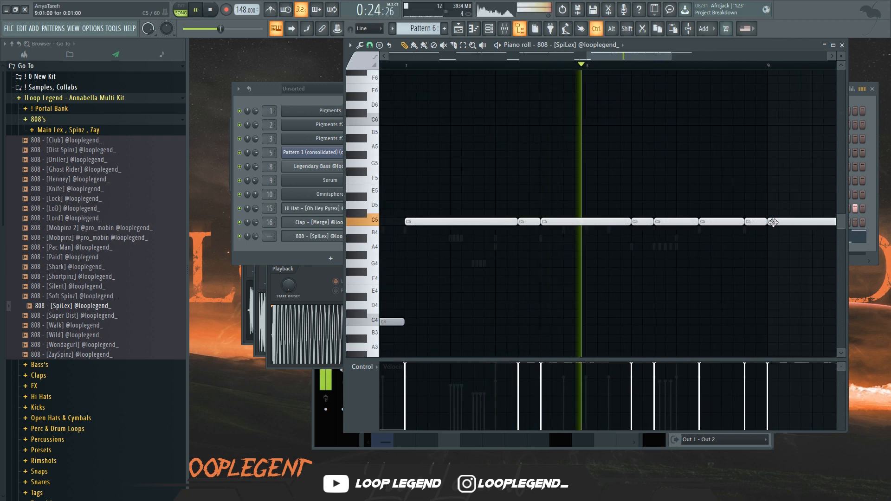
ctrl+scroll(773, 232, down, 2)
ctrl+scroll(761, 246, down, 2)
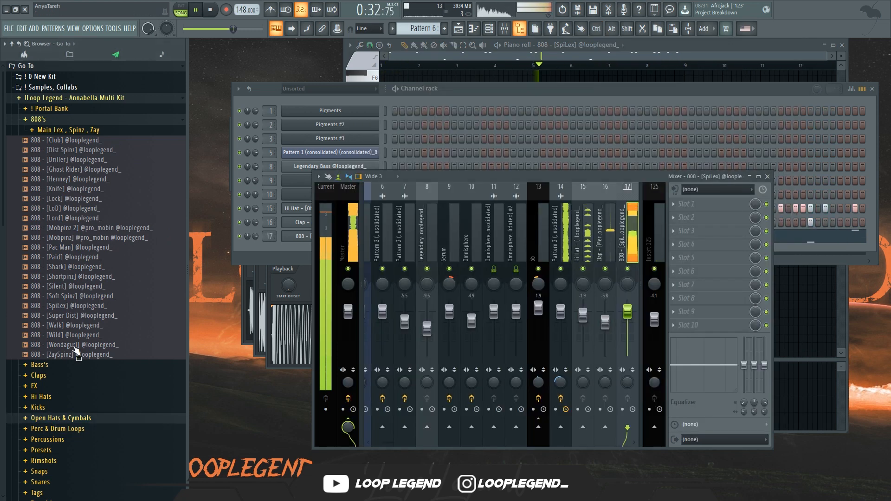
Load Open Hat - [Slat] into a new channel, reverse the sample and shorten its length.
click(55, 418)
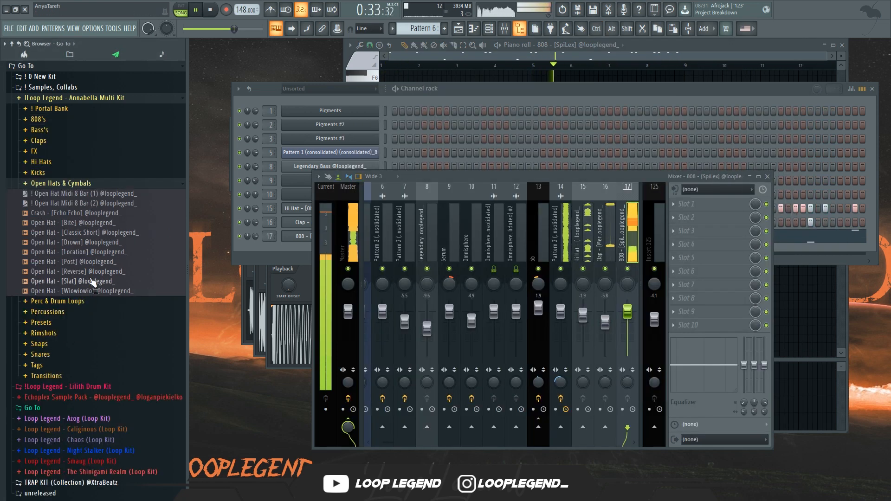
right_click(93, 282)
click(118, 291)
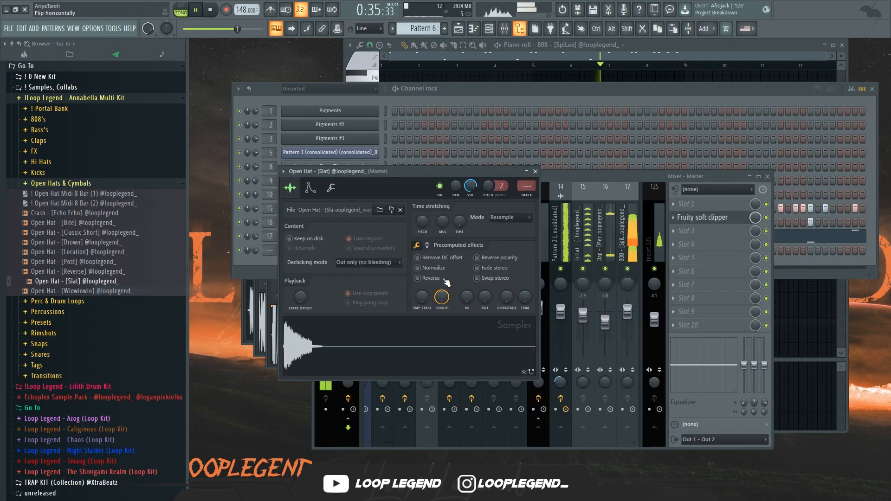
click(427, 281)
drag(441, 298, 441, 369)
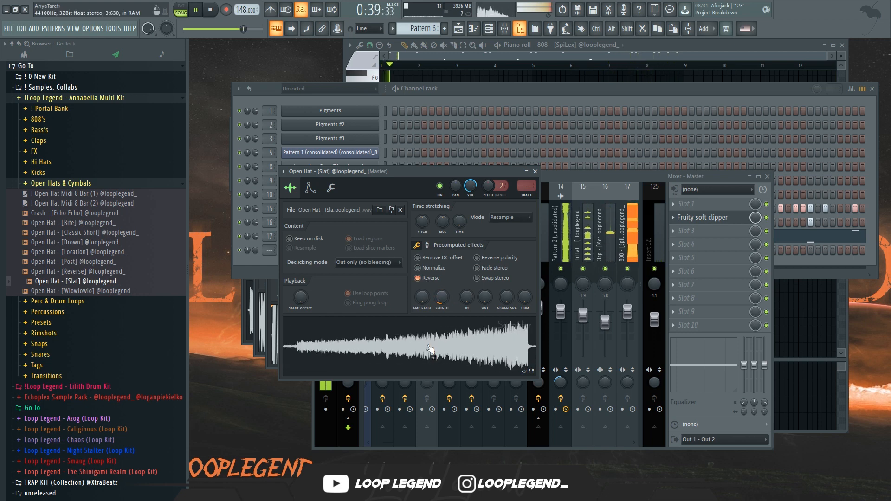
click(436, 177)
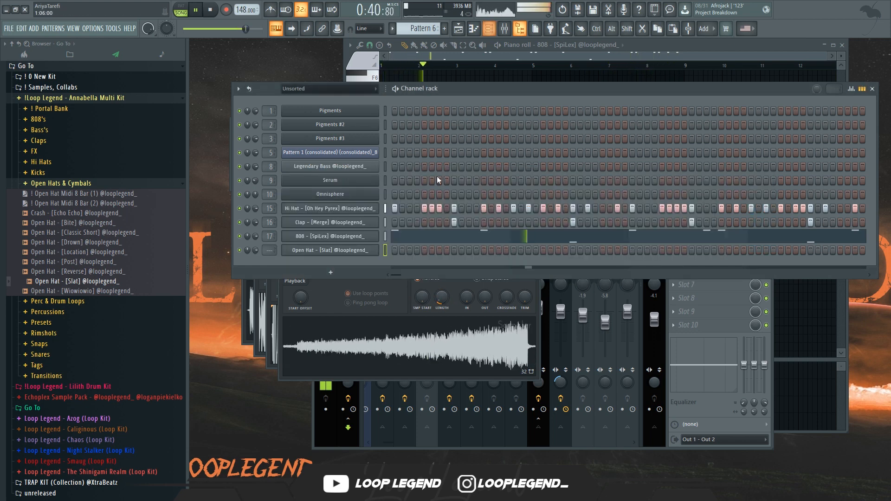
Place open hat hits on steps 5 and 9 of bar 1 and play the pattern.
key(space)
click(424, 250)
click(454, 250)
key(F7)
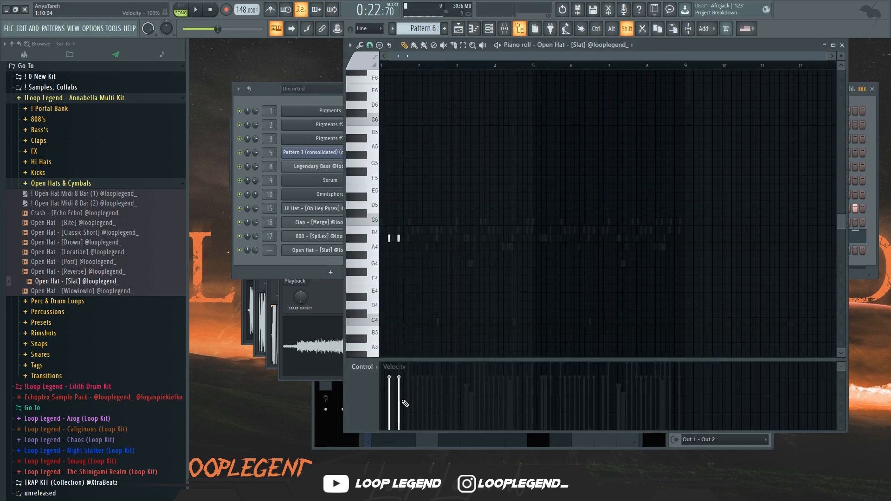
key(space)
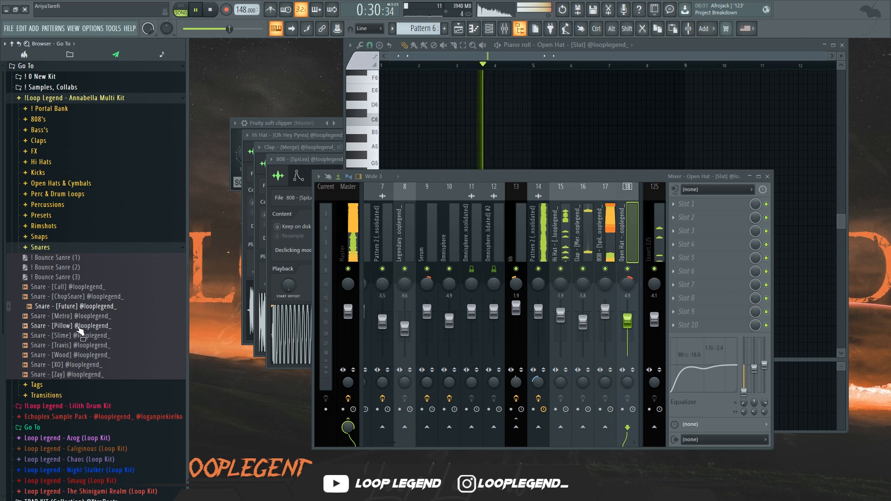
Load Snare - [Metro] in its own channel and place hits on steps 7, 13 and 15 of bar 2 and step 3 of bar 4.
key(Up)
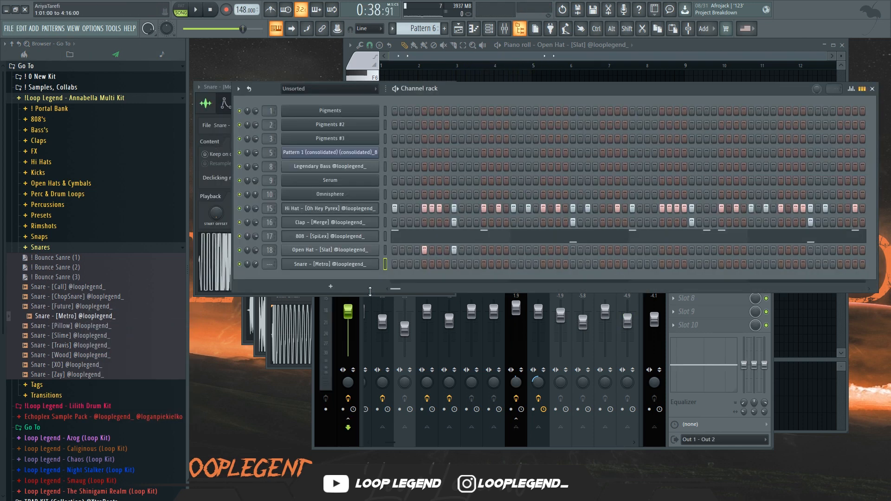
click(558, 264)
click(551, 264)
click(551, 264)
click(603, 264)
click(617, 264)
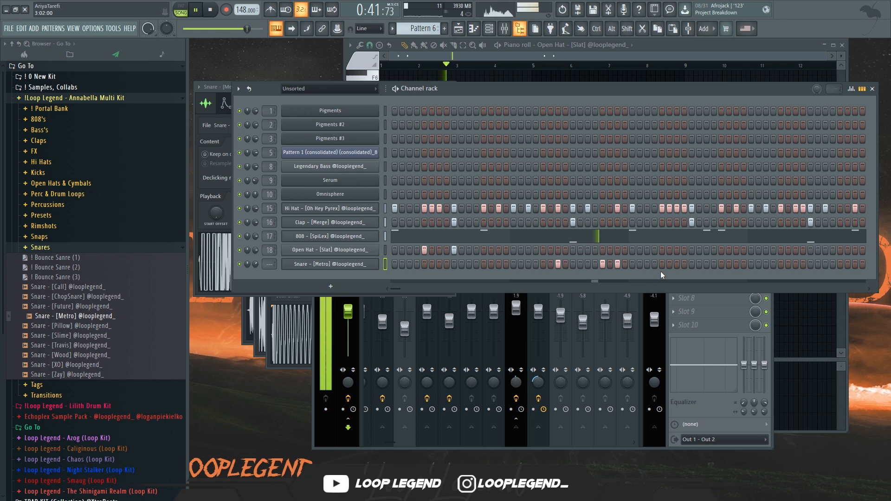
scroll(708, 271, right, 3)
click(677, 264)
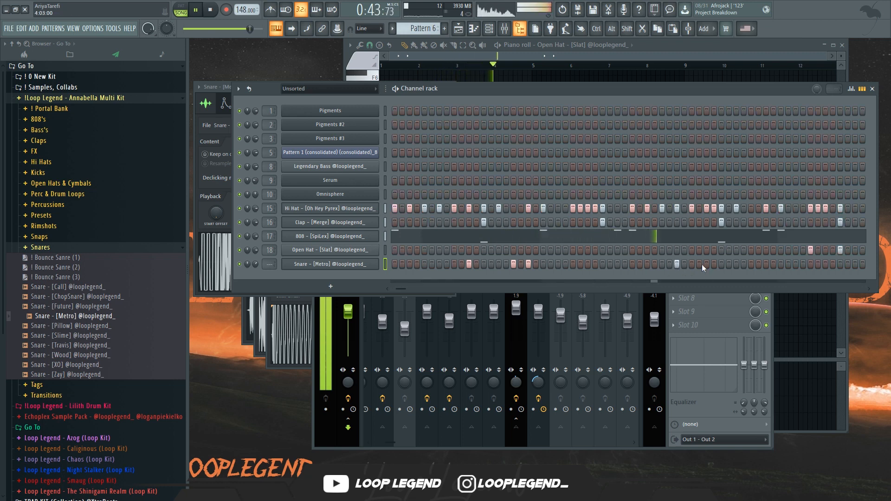
scroll(766, 266, left, 6)
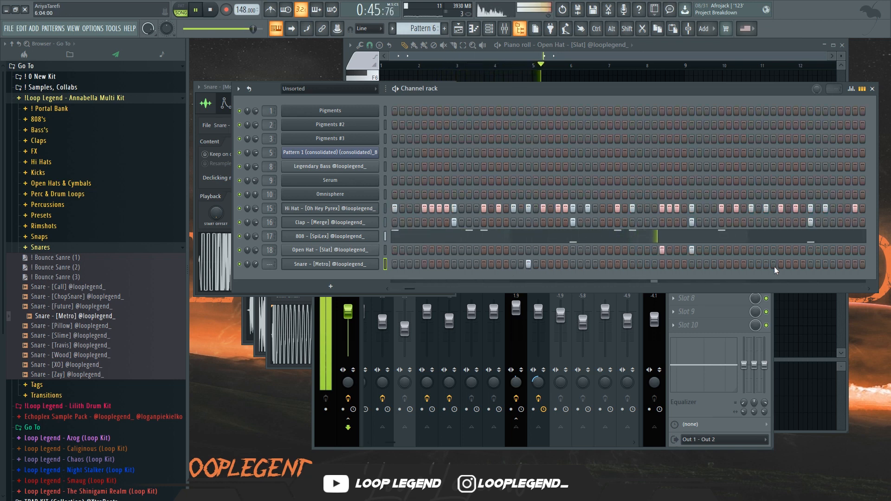
Add Metro snare hits on steps 7, 13 and 15 of bar 6.
click(764, 266)
scroll(773, 265, right, 2)
click(752, 266)
click(767, 266)
scroll(789, 266, right, 2)
scroll(789, 266, right, 2)
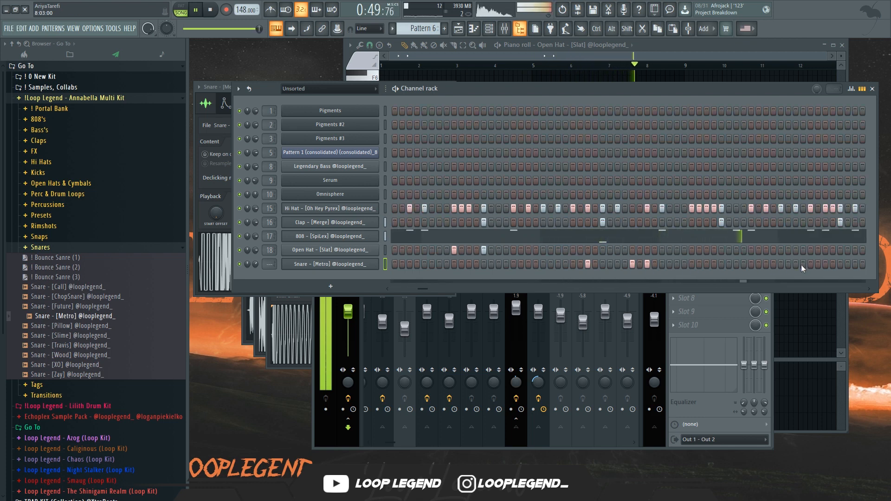
Place Metro snare hits on steps 5 and 7 of bar 8 and show the channel's notes in the piano roll.
click(811, 265)
scroll(840, 267, right, 1)
click(854, 264)
click(826, 264)
click(796, 265)
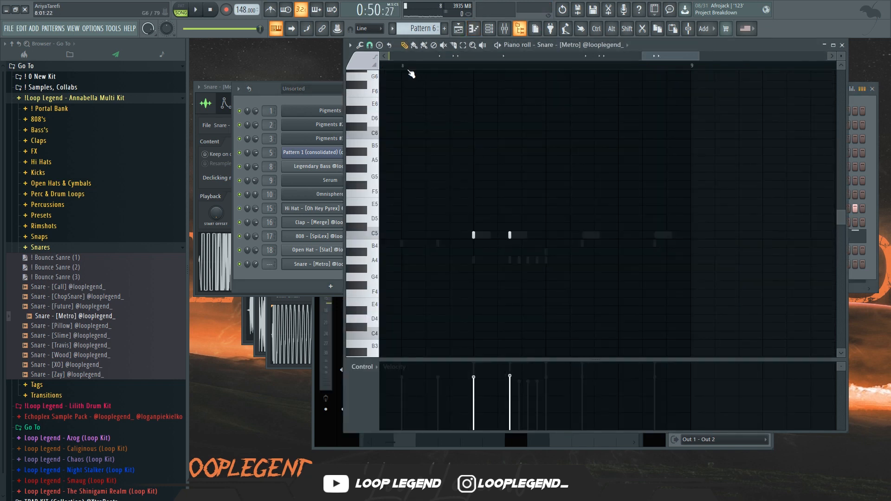
Change the grid snap and fill the second half of bar 8 with a fading five-hit snare roll and three closing hits with ramped velocity.
click(370, 45)
click(394, 142)
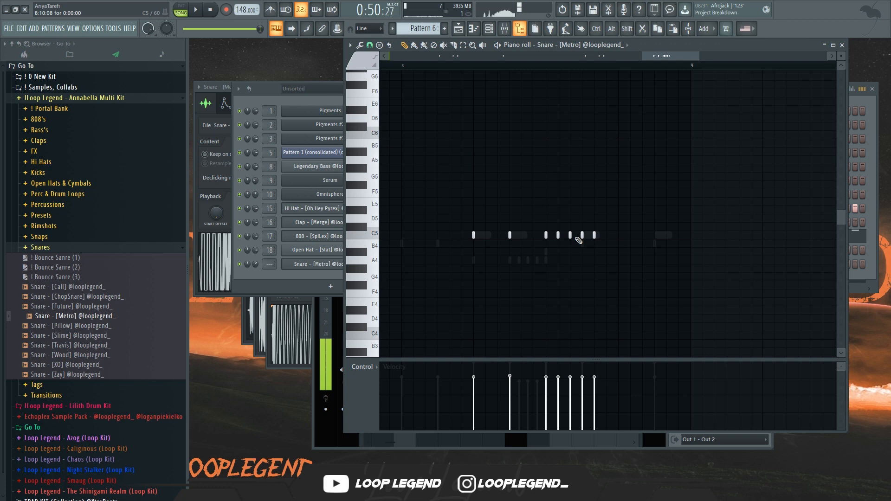
key(space)
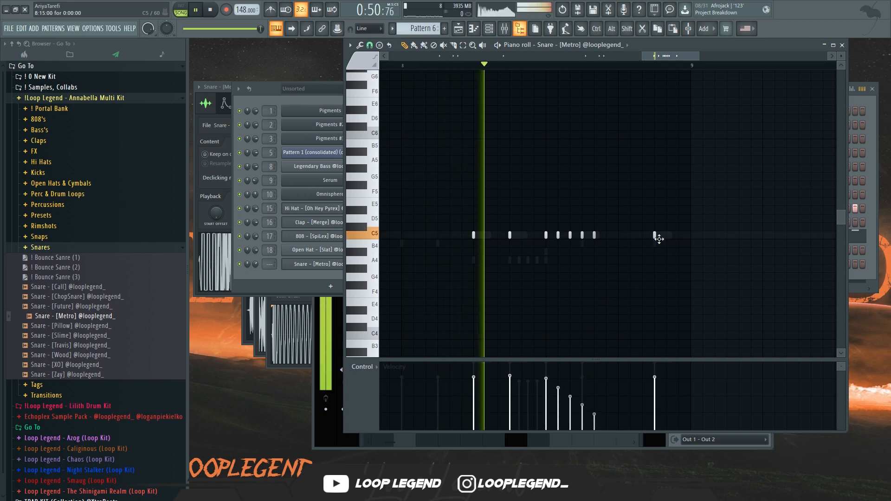
click(655, 235)
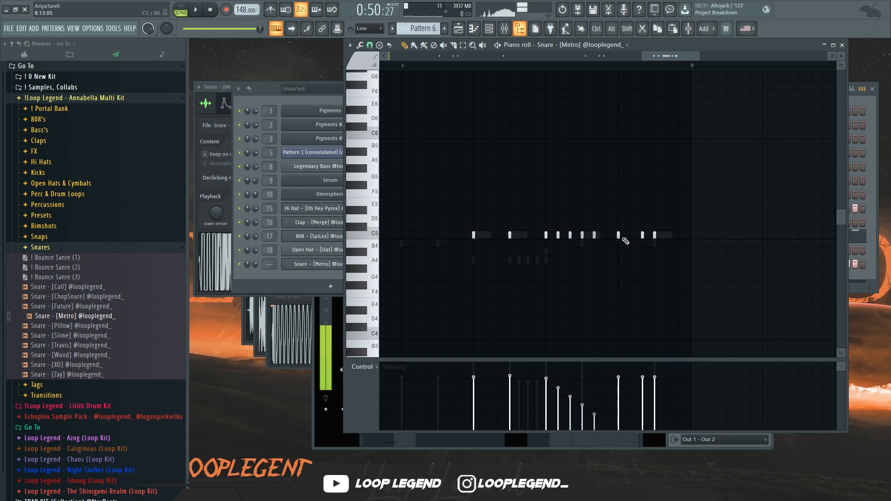
key(space)
drag(655, 385, 606, 438)
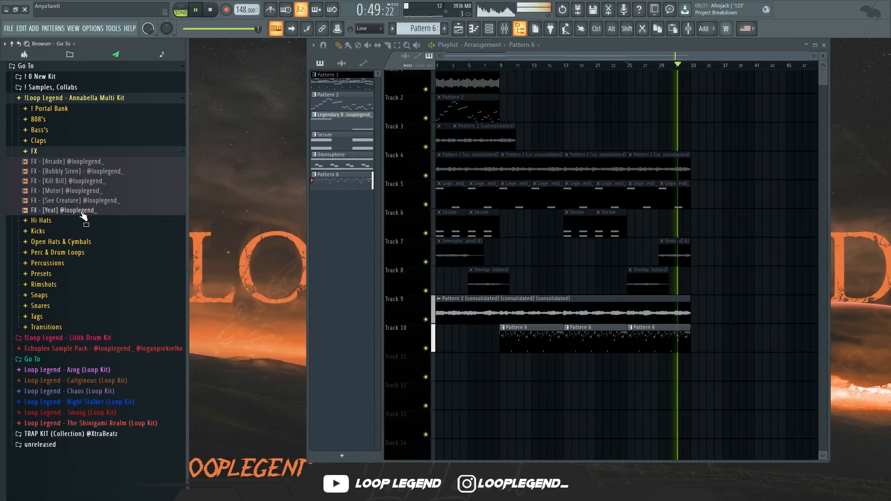
Load FX - [Yeat] into a new channel and place a hit on the first step of bar 1.
right_click(78, 213)
click(93, 219)
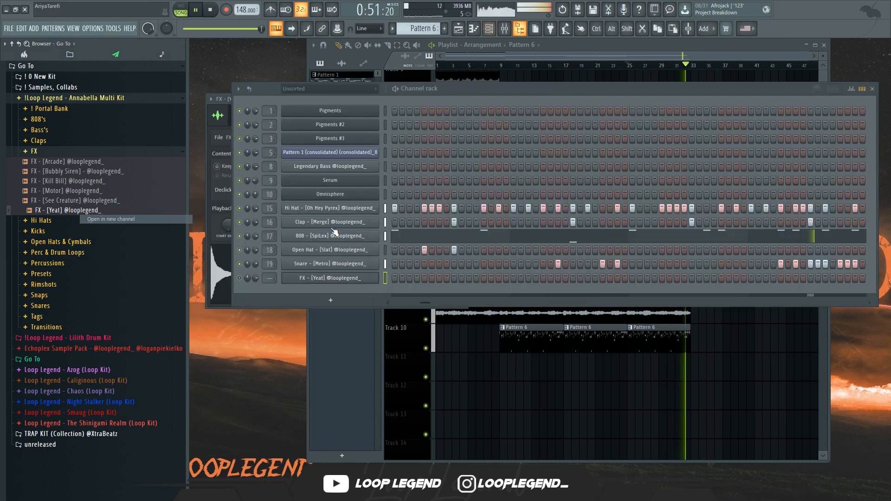
click(394, 280)
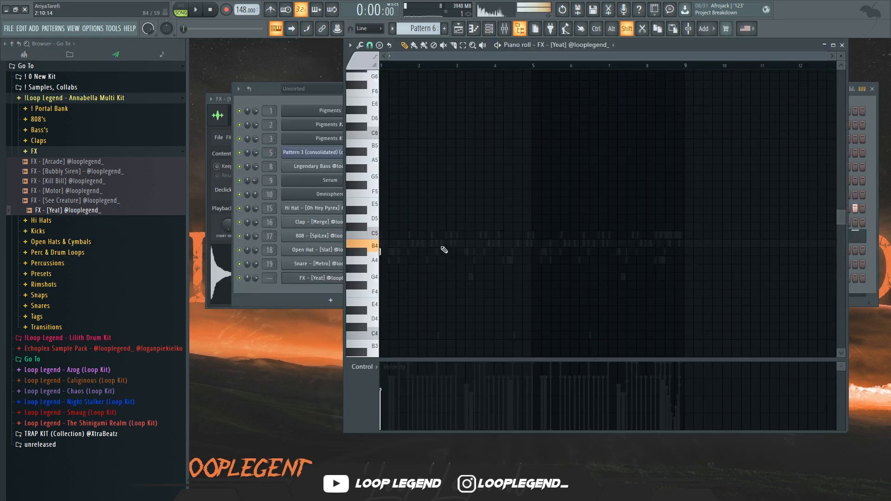
Lower the FX note step by step to F4, playing the pattern after each change.
key(space)
key(space)
key(shift+Down)
key(space)
key(space)
key(shift+Down)
key(space)
key(space)
key(shift+Down)
key(space)
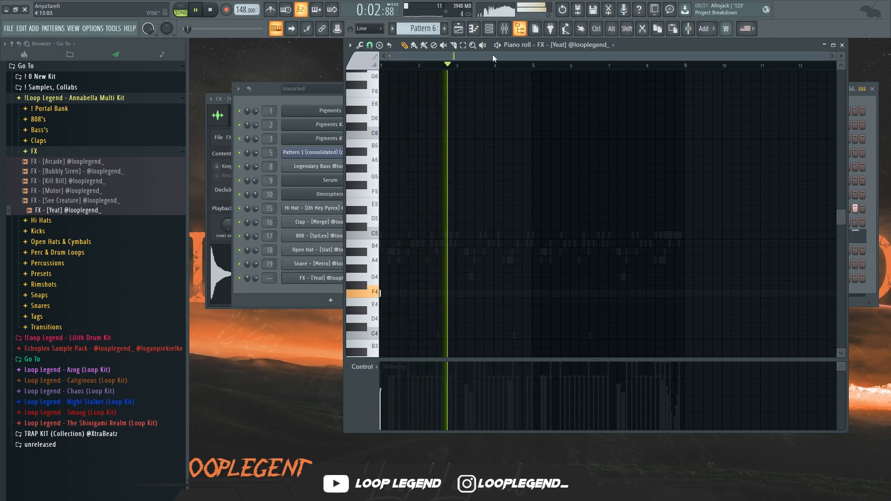
In the playlist, turn the first Pattern 6 clip on track 10 into a unique pattern.
click(459, 28)
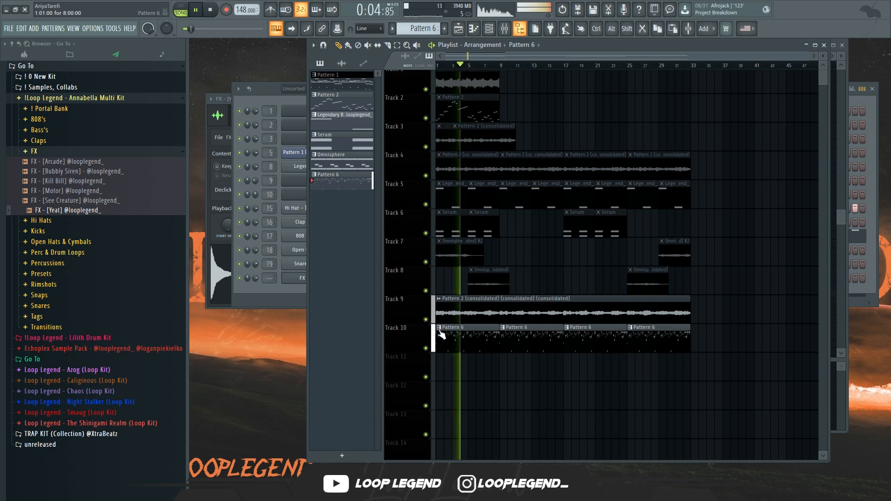
click(439, 328)
click(457, 388)
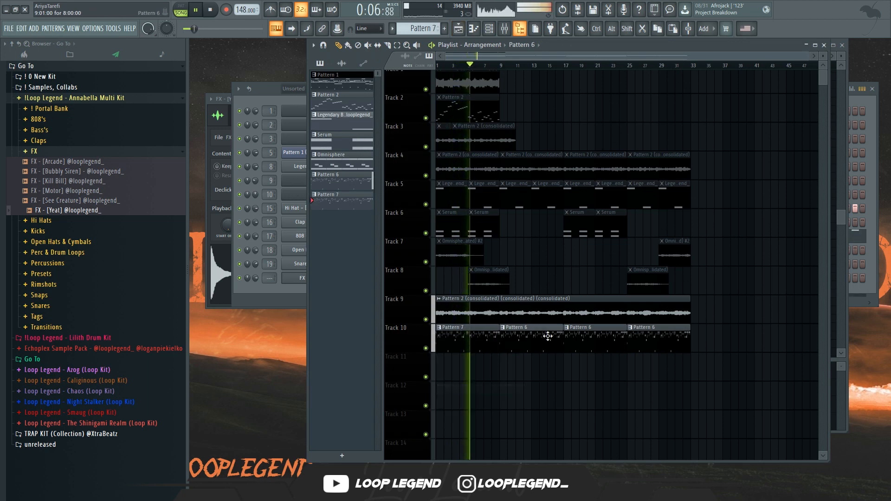
Rearrange the drum clips on track 10 into the order Pattern 6, Pattern 7, Pattern 7, Pattern 6.
key(F6)
right_click(537, 348)
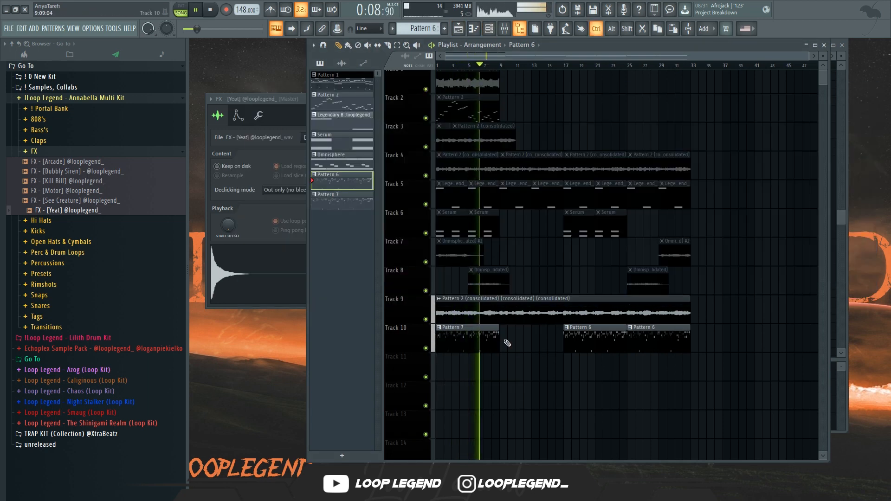
drag(507, 343, 487, 343)
key(ctrl+b)
right_click(489, 343)
scroll(514, 204, up, 2)
shift+drag(628, 348, 344, 348)
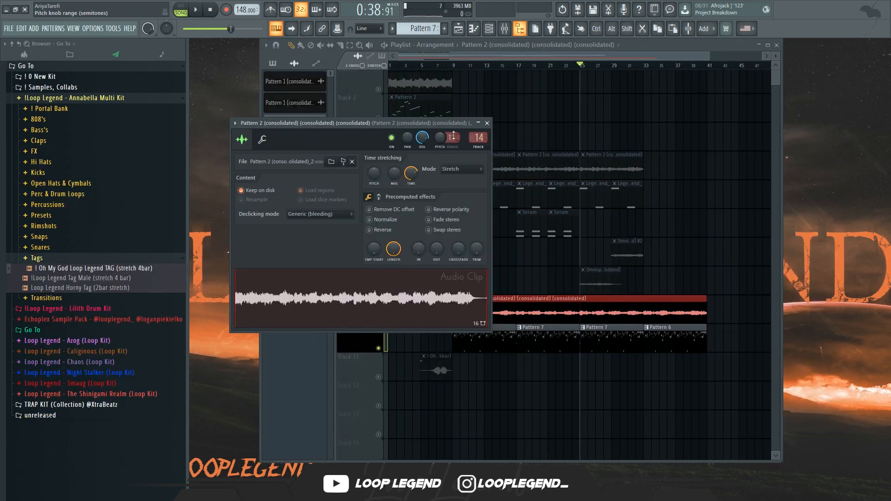
Create a channel pitch automation clip for the consolidated melody audio and take the playlist tracks out of solo.
right_click(440, 136)
click(459, 207)
key(Escape)
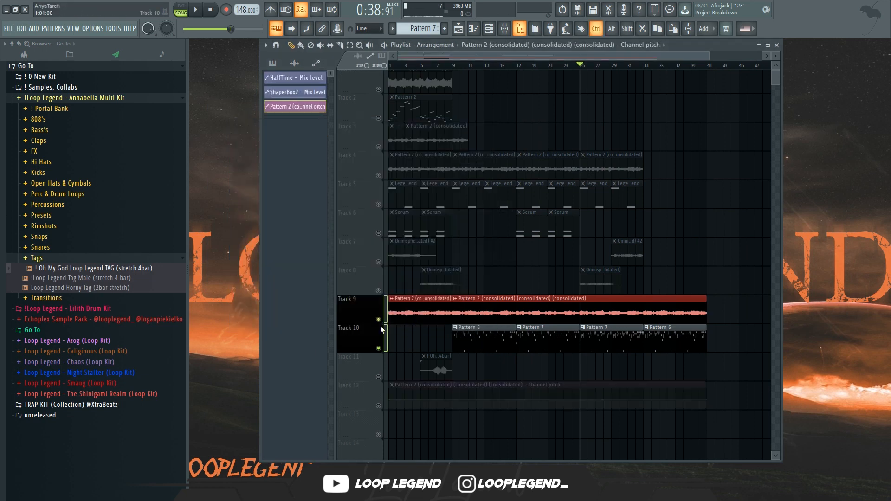
ctrl+click(379, 348)
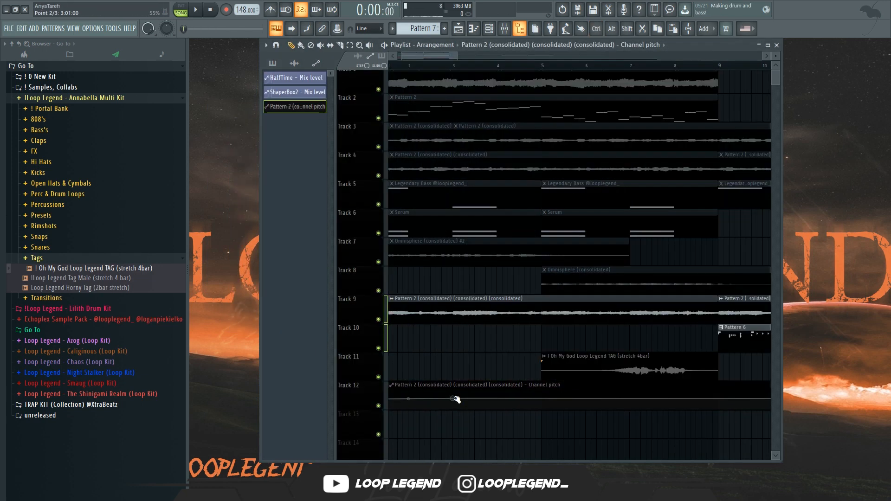
Shape the melody's pitch automation to drop sharply at bar 3 and rise back to its original level before bar 4.
right_click(454, 398)
click(478, 357)
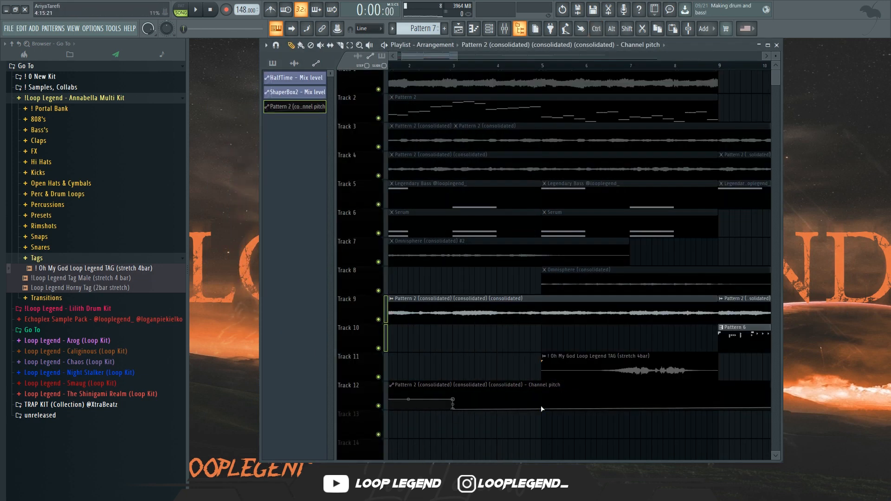
drag(504, 405, 515, 403)
right_click(514, 402)
click(532, 349)
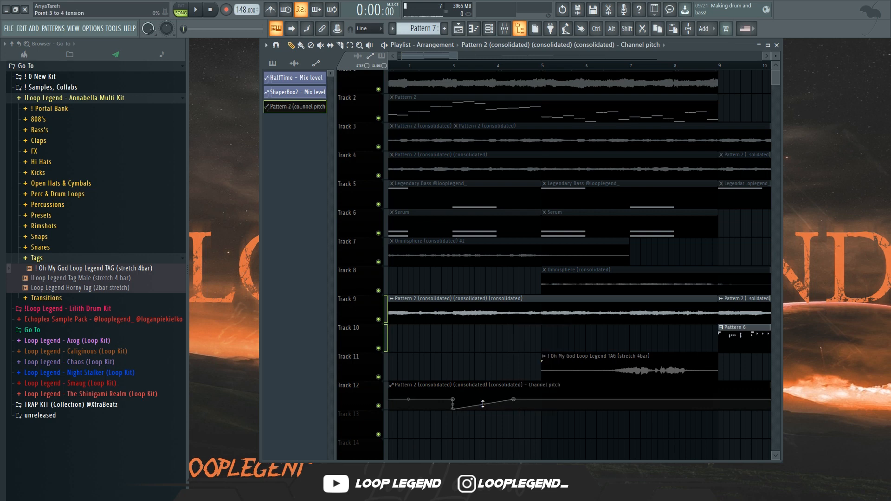
Add a second sharp drop to the pitch automation at mid-bar 8 and a recovery point around bar 9.
scroll(703, 406, up, 4)
right_click(687, 407)
click(713, 478)
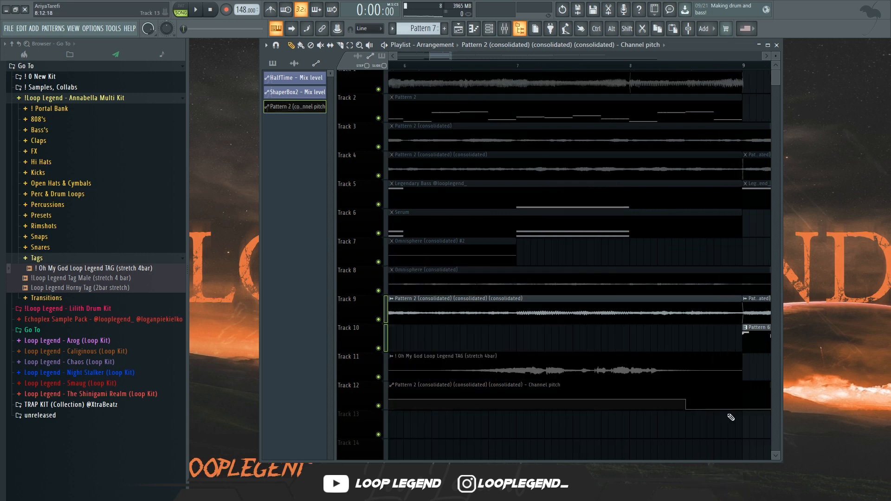
right_click(745, 398)
click(770, 478)
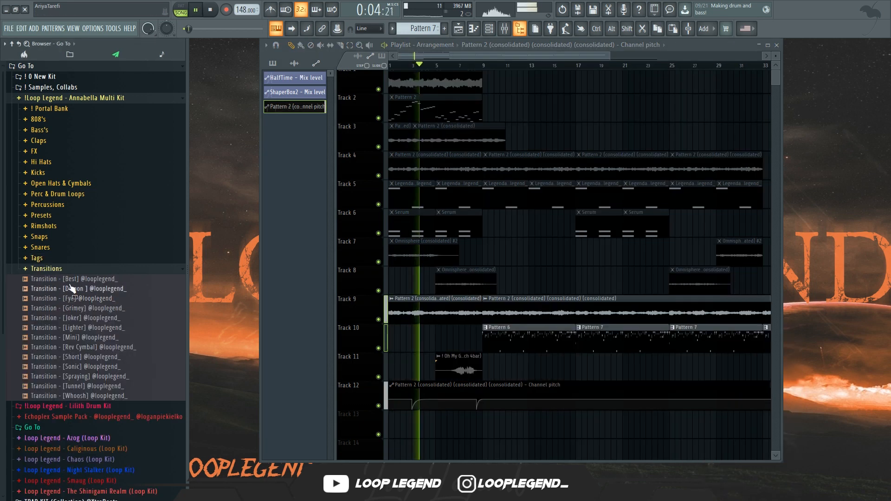
Place the Transition - [Best] sample on track 13 leading into bar 9 and cut off its tail after bar 9.
drag(420, 400, 547, 428)
scroll(481, 425, up, 5)
scroll(548, 429, up, 2)
scroll(547, 428, up, 2)
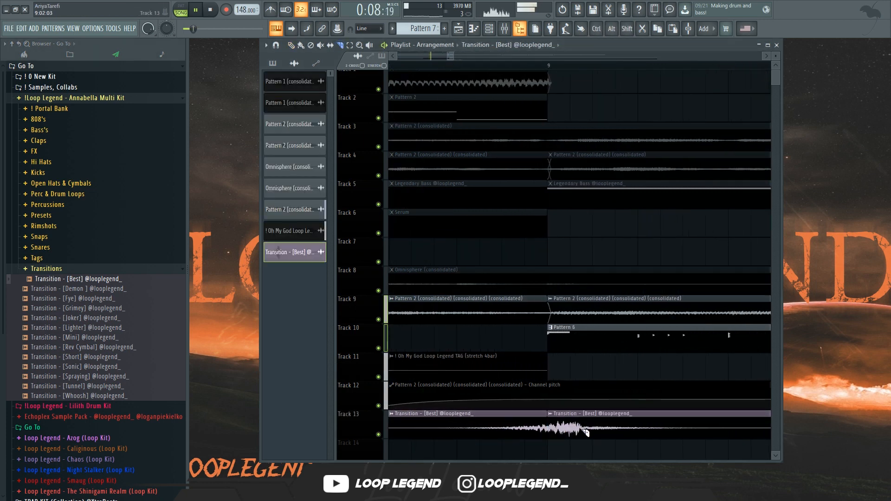
key(shift+p)
right_click(573, 425)
Open the transition sample's channel settings and route it to its own mixer track, insert 21.
double_click(520, 424)
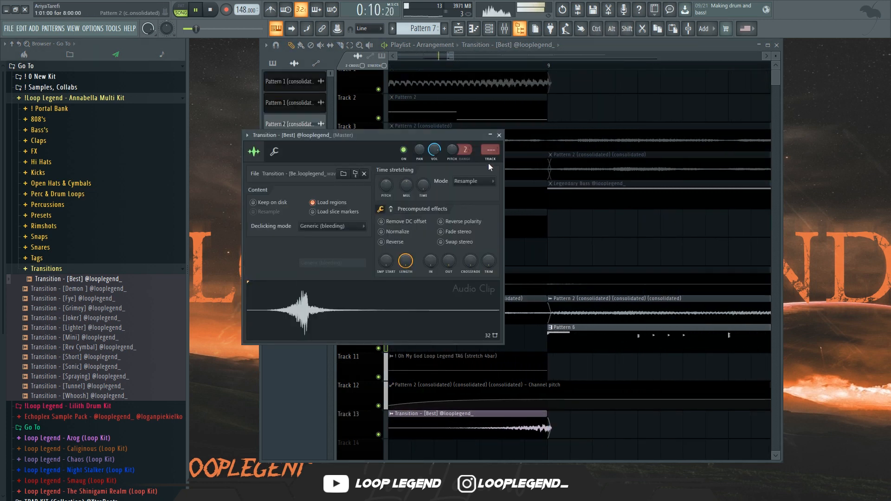
key(ctrl+l)
right_click(634, 220)
mouse_move(659, 241)
click(629, 236)
key(Escape)
key(Escape)
Delete the low pitch automation point at bar 3 and bend the rise after the bar 2 drop into a steep recovery curve.
scroll(535, 341, down, 4)
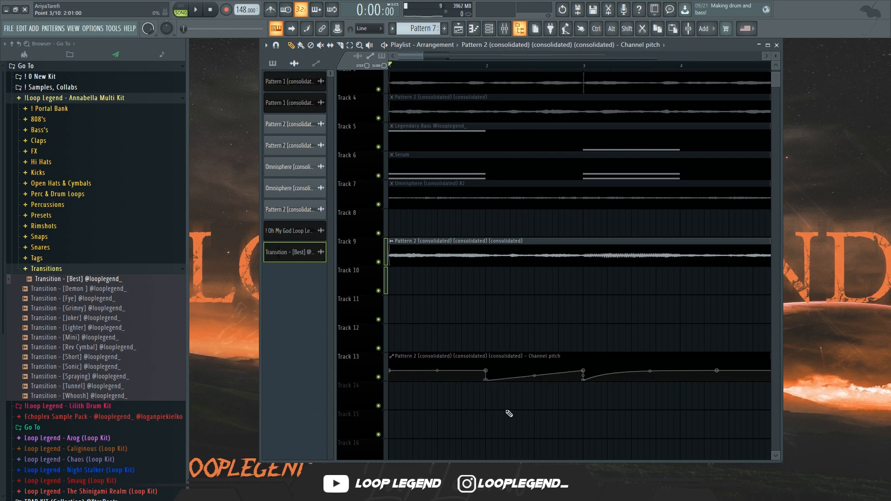
right_click(586, 379)
click(596, 479)
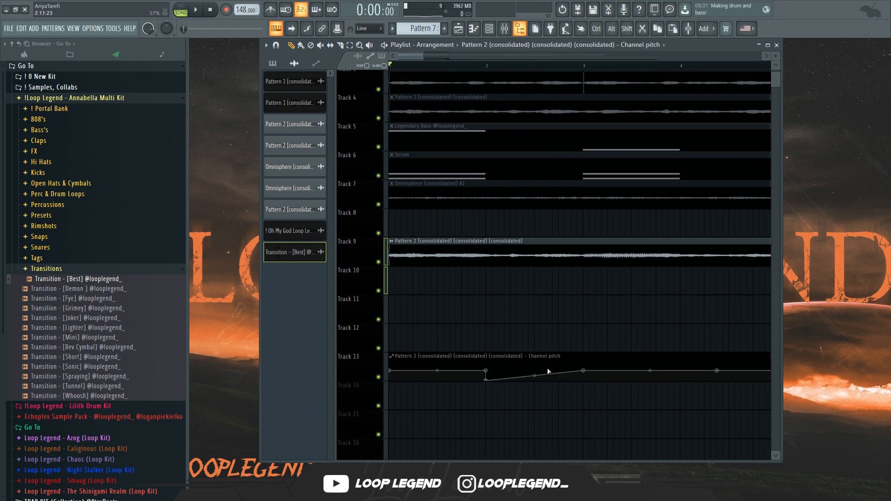
drag(540, 377, 532, 369)
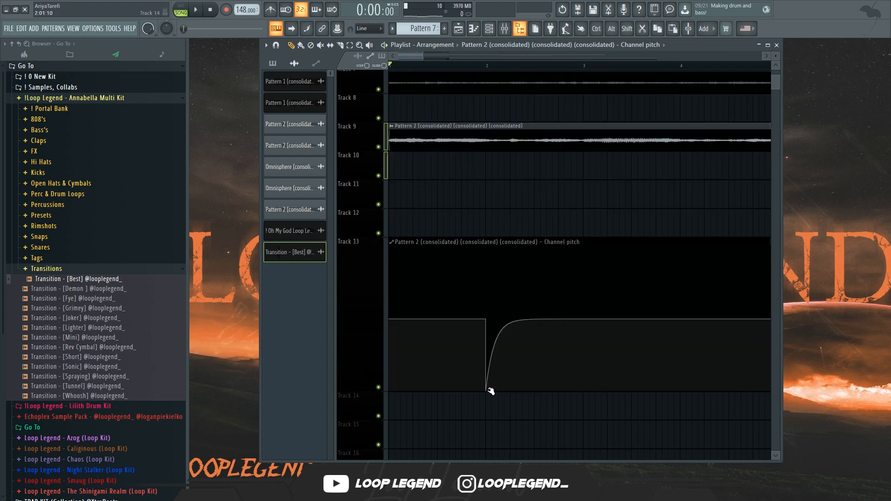
Play the arrangement and adjust the low point of the melody's pitch automation drop within bar 4.
key(space)
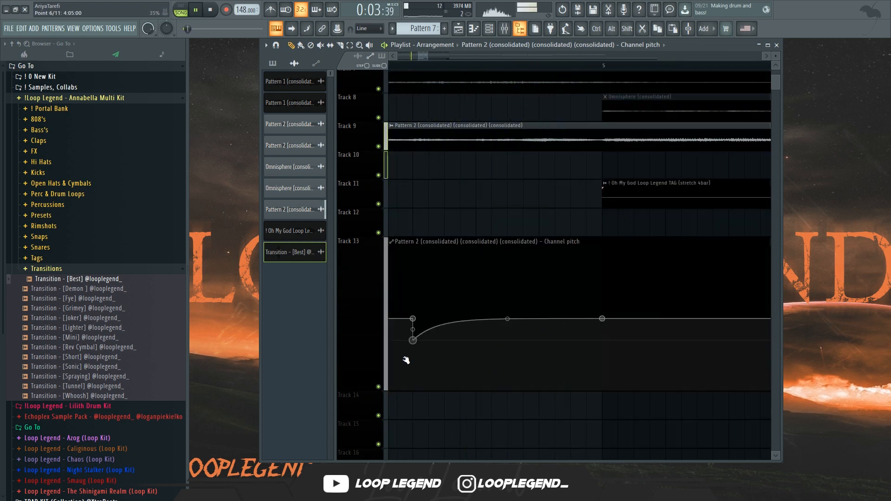
drag(411, 338, 550, 369)
Select the hi-hat, clap, 808, open hat, snare and FX mixer tracks, inserts 15 to 20, and route them only to insert 22.
scroll(427, 370, down, 4)
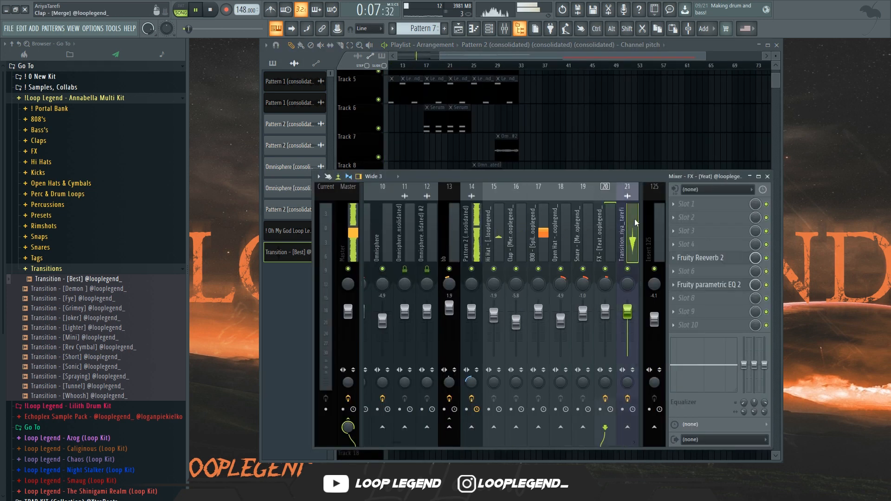
drag(635, 219, 574, 224)
drag(389, 246, 496, 251)
right_click(539, 426)
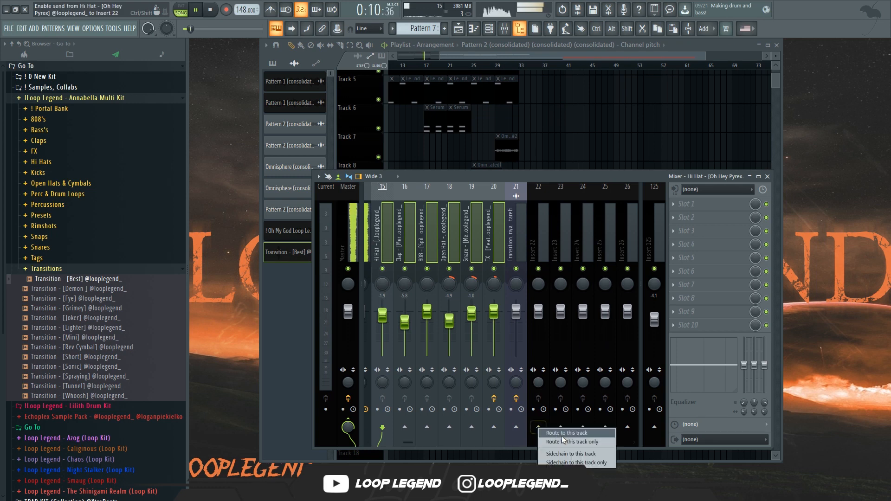
click(575, 441)
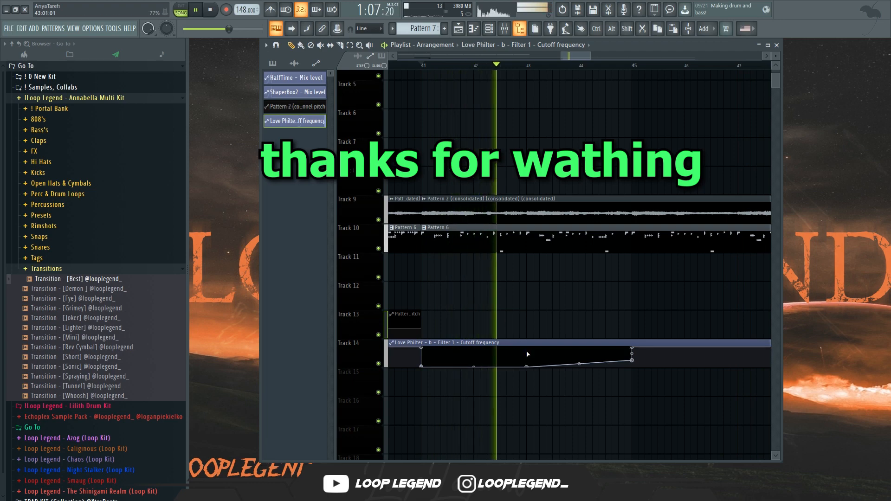
Show the mixer to check the track levels while the arrangement plays.
key(F9)
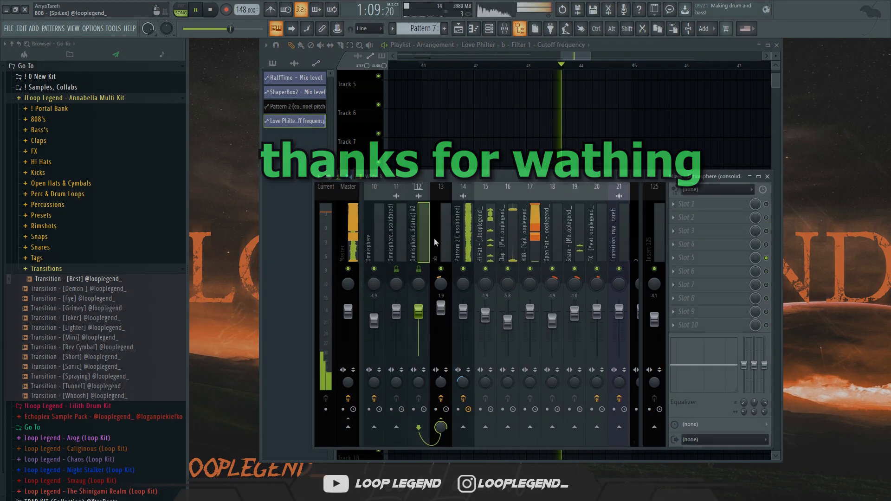